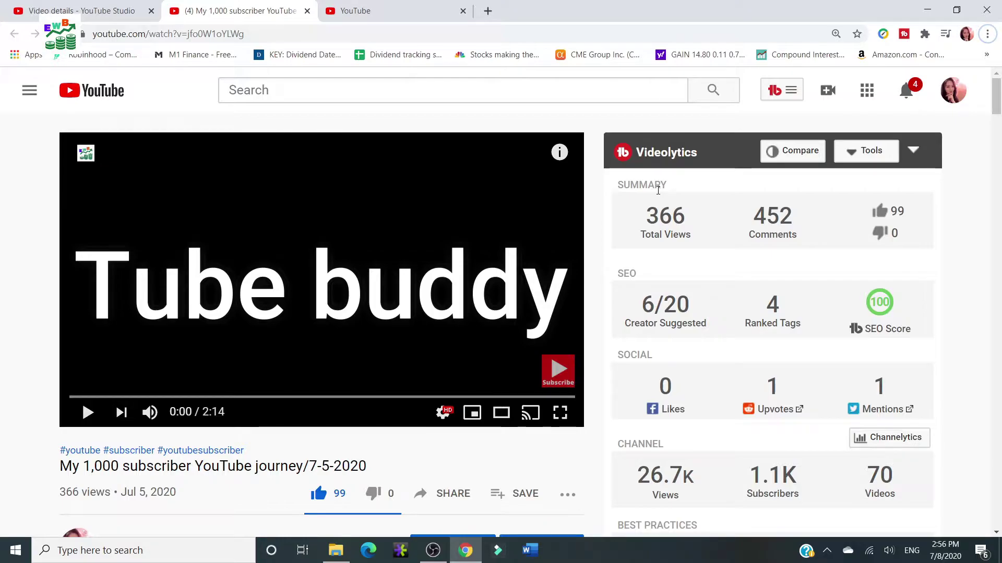
Examine the TubeBuddy Videolytics figures for the 1,000 subscriber video, including the SEO score, best practices and tags.
{"action": "scroll", "coordinate": [659, 190], "scroll_direction": "down", "scroll_amount": 1}
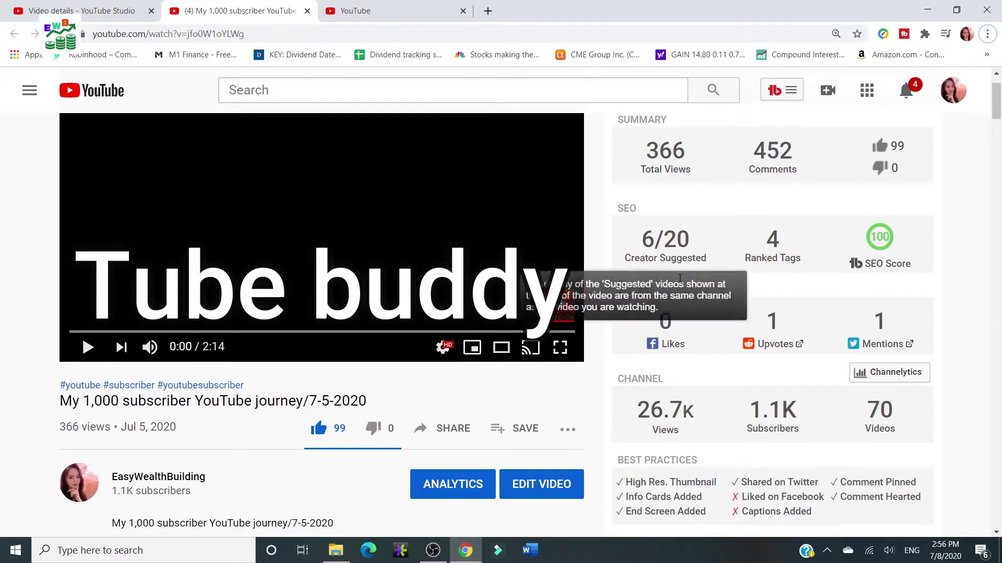
{"action": "scroll", "coordinate": [763, 386], "scroll_direction": "up", "scroll_amount": 1}
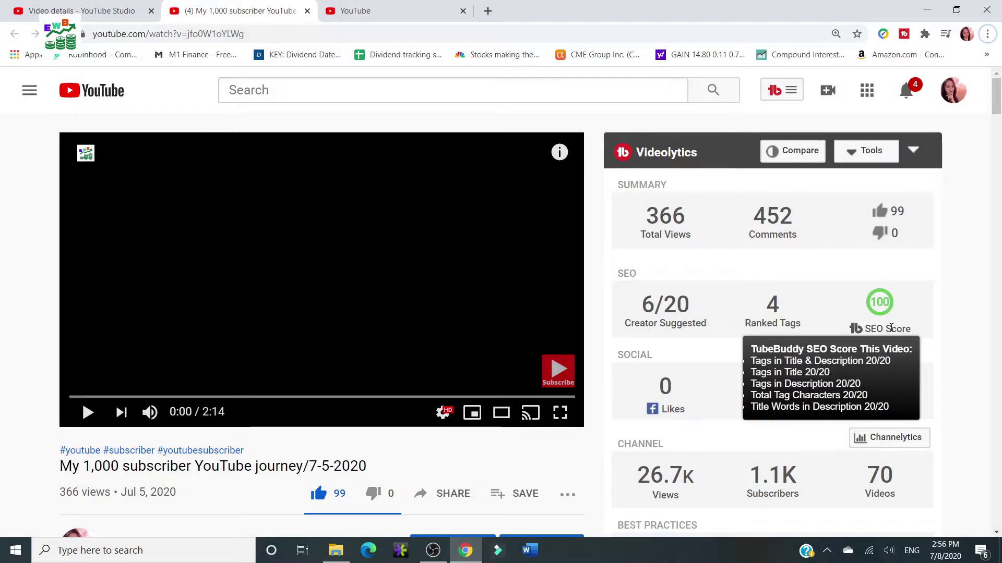
{"action": "mouse_move", "coordinate": [790, 316]}
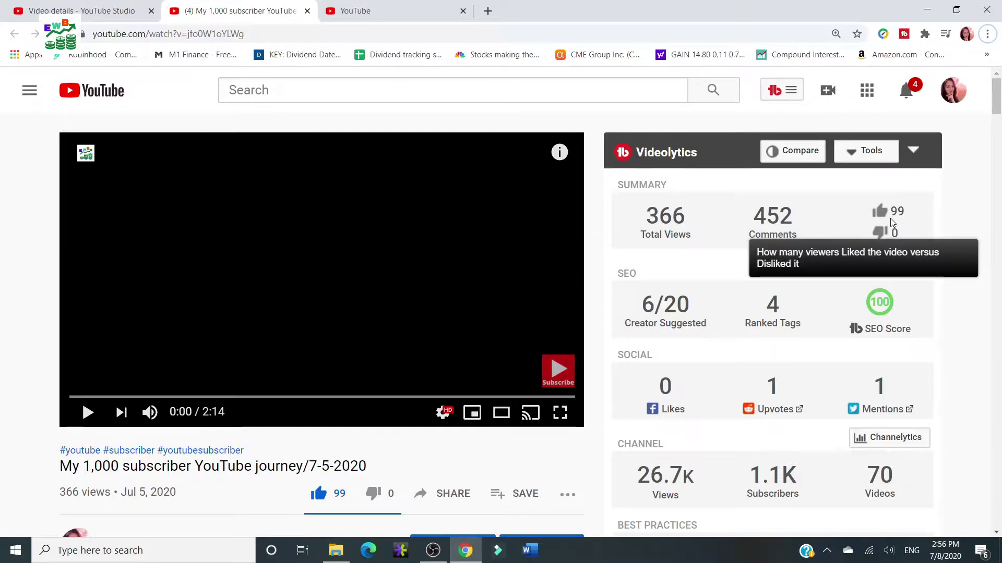
{"action": "scroll", "coordinate": [673, 313], "scroll_direction": "down", "scroll_amount": 2}
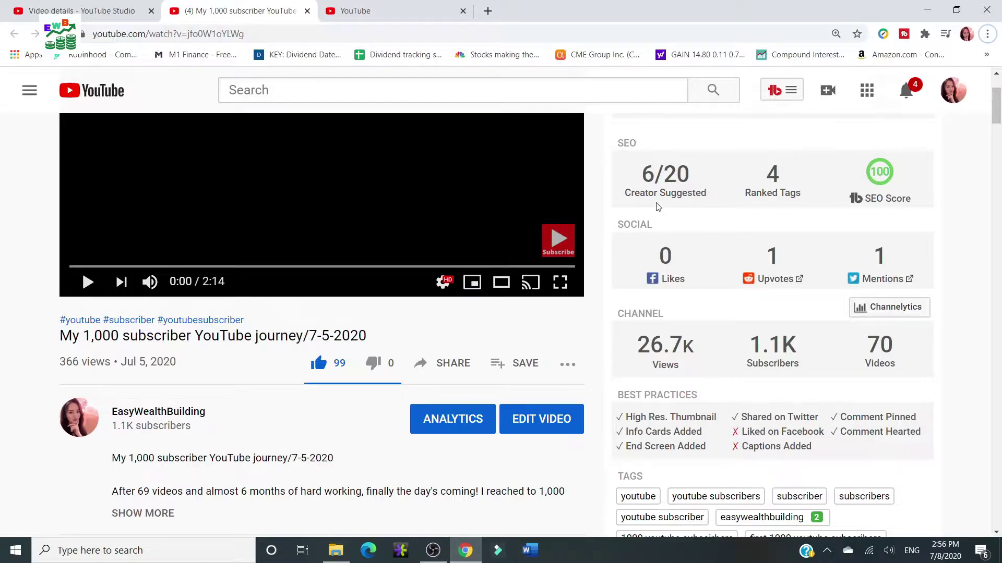
{"action": "scroll", "coordinate": [658, 207], "scroll_direction": "down", "scroll_amount": 1}
{"action": "scroll", "coordinate": [741, 375], "scroll_direction": "down", "scroll_amount": 1}
{"action": "scroll", "coordinate": [741, 376], "scroll_direction": "down", "scroll_amount": 1}
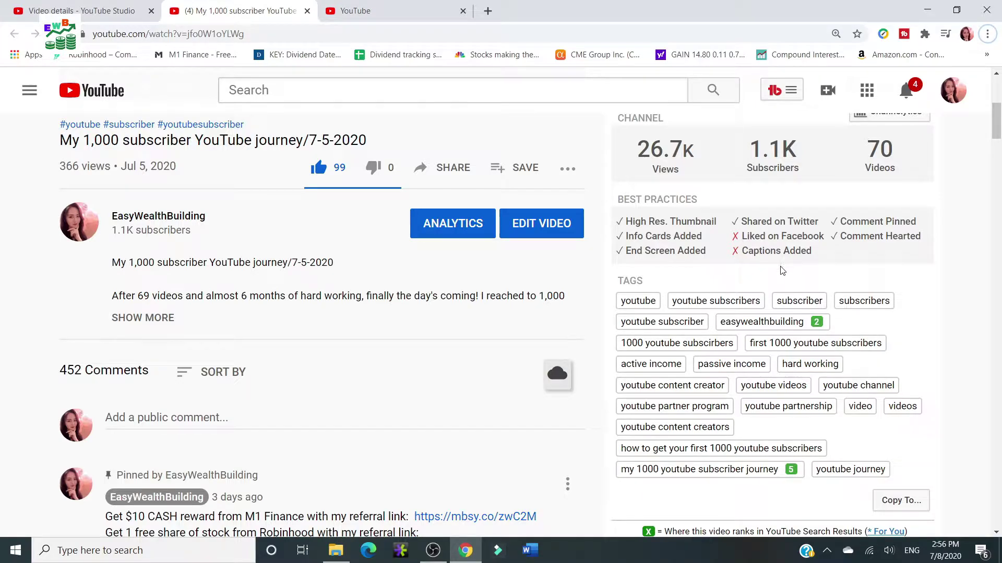
{"action": "scroll", "coordinate": [255, 354], "scroll_direction": "up", "scroll_amount": 2}
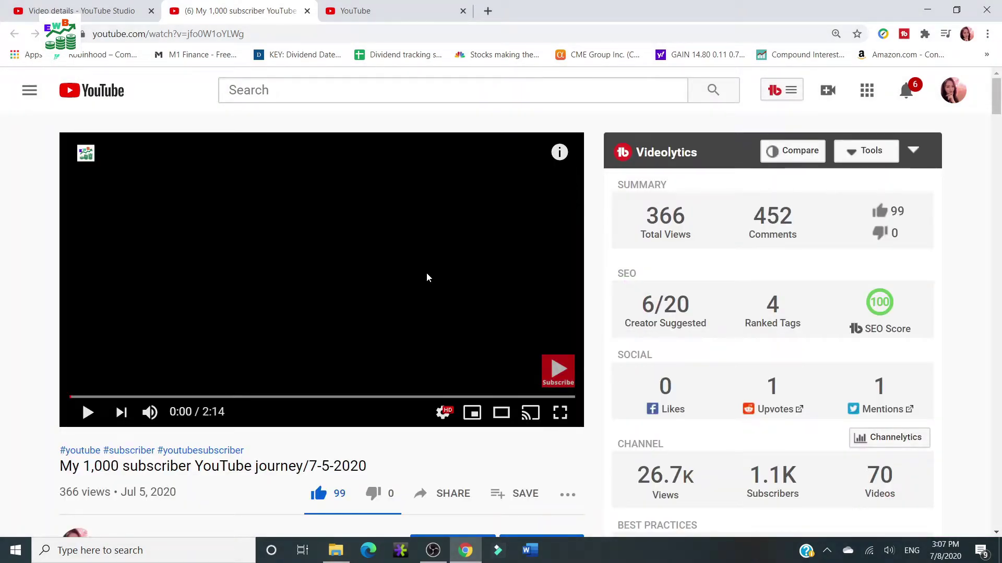
Open the video player's playback speed options and look through the available speeds.
{"action": "left_click", "coordinate": [443, 414]}
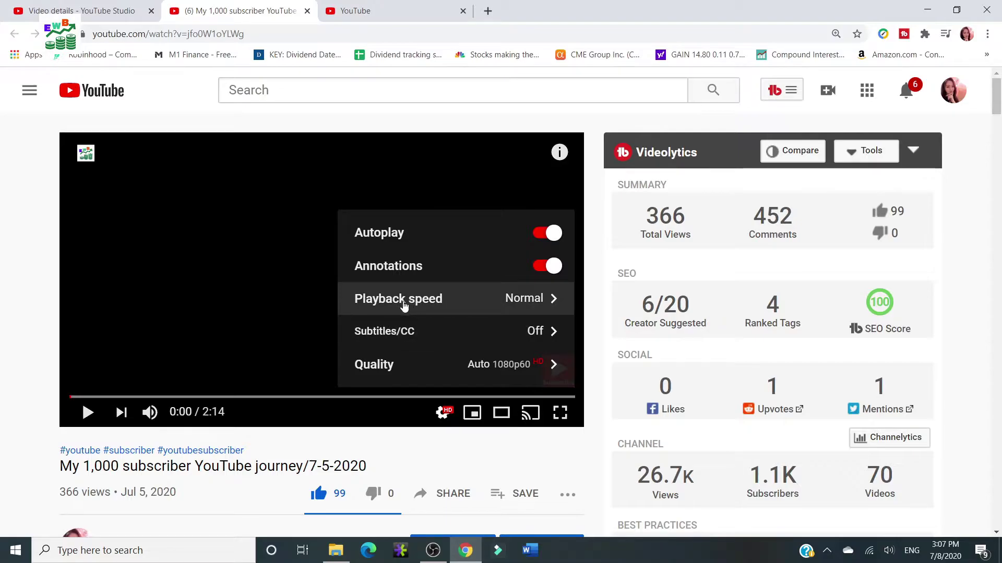
{"action": "left_click", "coordinate": [554, 299]}
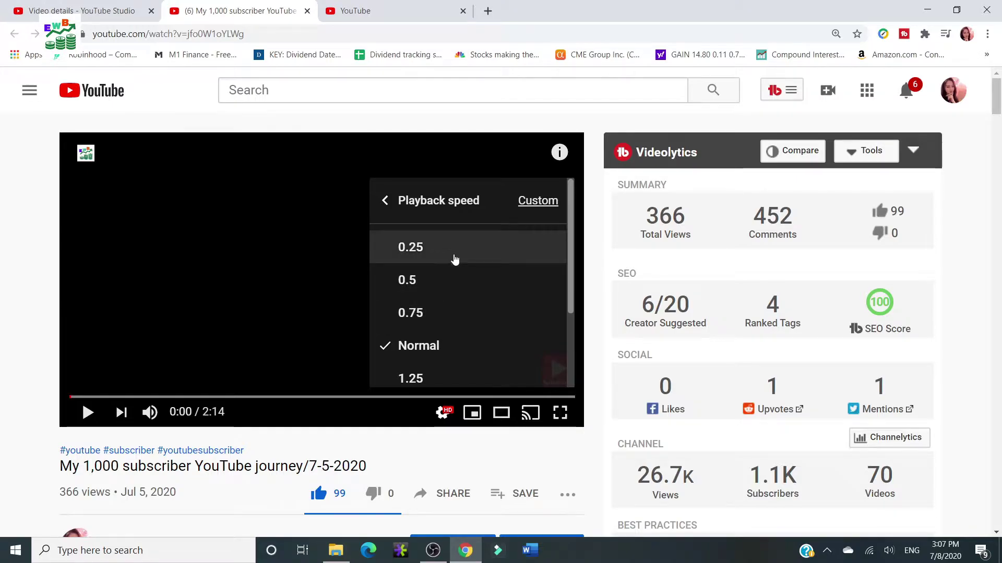
{"action": "scroll", "coordinate": [452, 259], "scroll_direction": "down", "scroll_amount": 3}
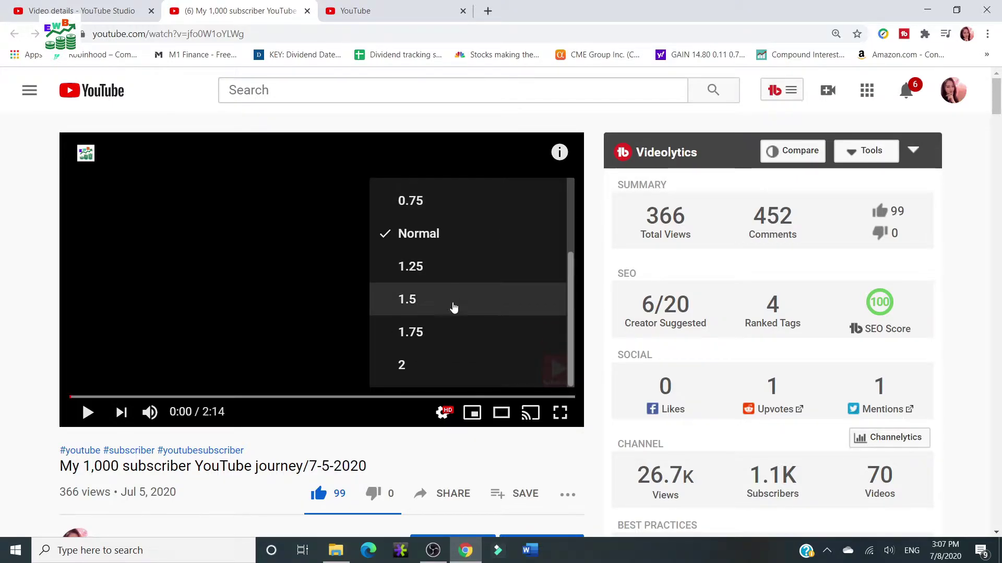
{"action": "scroll", "coordinate": [481, 301], "scroll_direction": "up", "scroll_amount": 3}
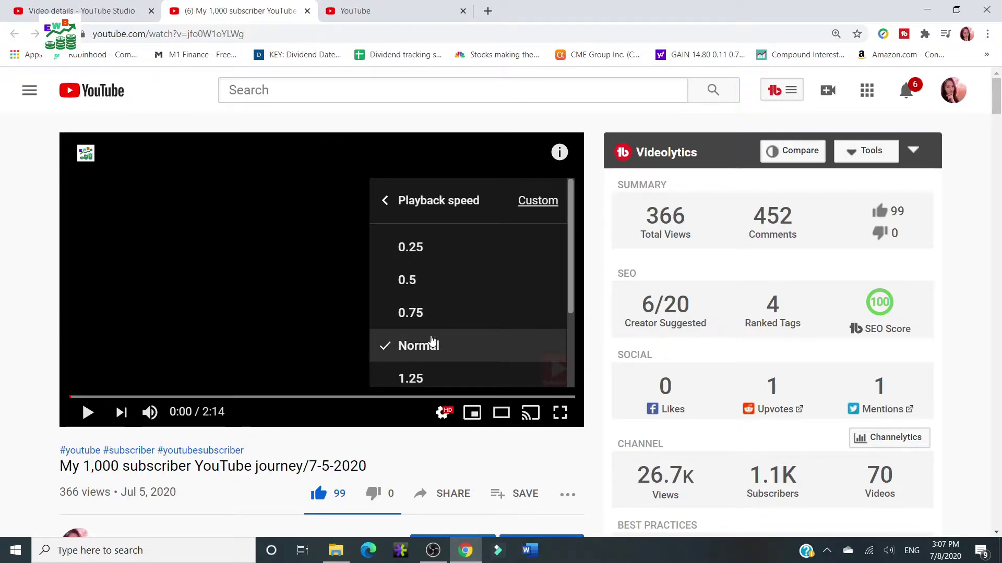
Start playing the video and set its playback speed to 0.75.
{"action": "left_click", "coordinate": [86, 412]}
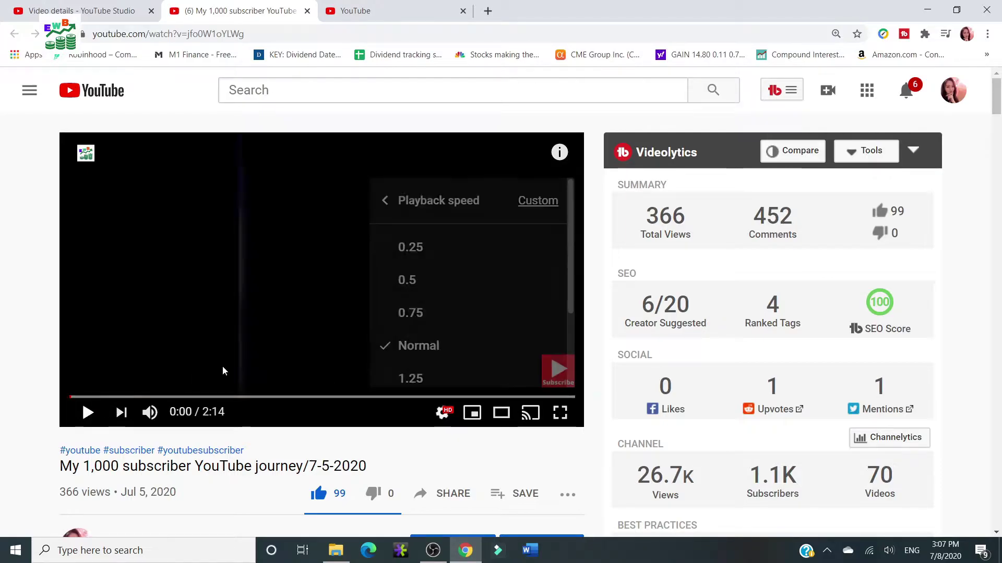
{"action": "left_click", "coordinate": [442, 413]}
{"action": "left_click", "coordinate": [552, 298]}
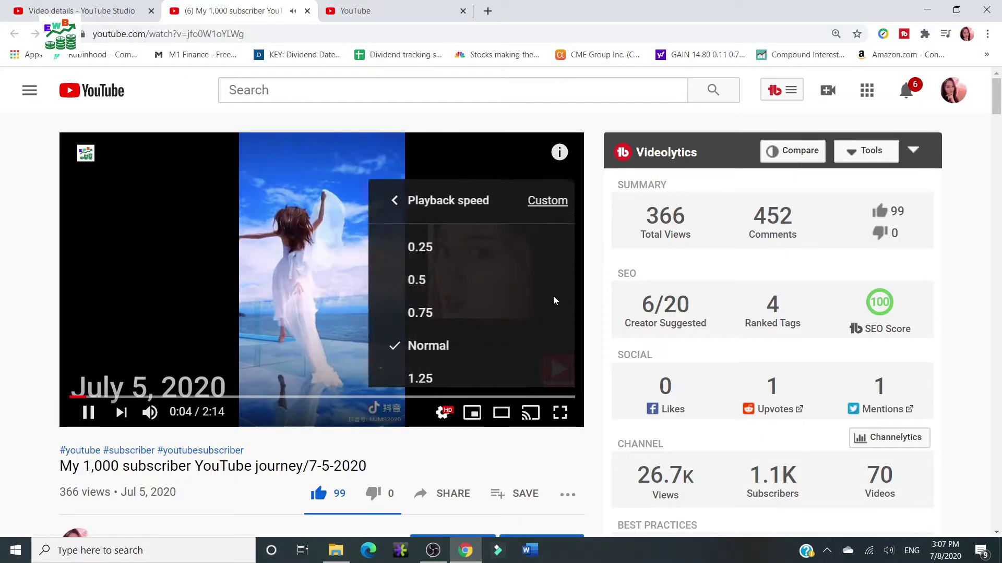
{"action": "left_click", "coordinate": [456, 314]}
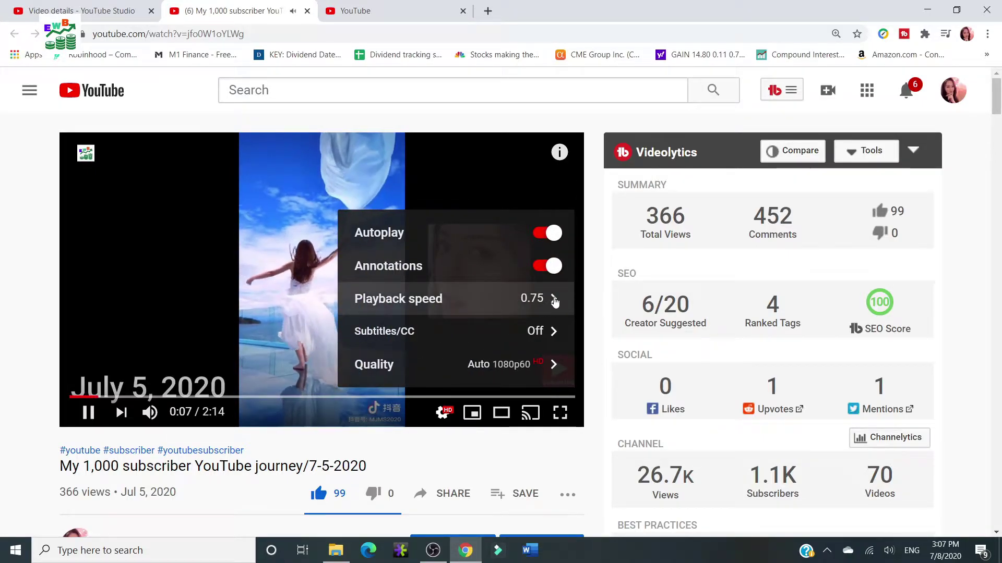
Slow the video's playback speed to 0.5 and after that to 0.25.
{"action": "left_click", "coordinate": [543, 298]}
{"action": "left_click", "coordinate": [483, 280]}
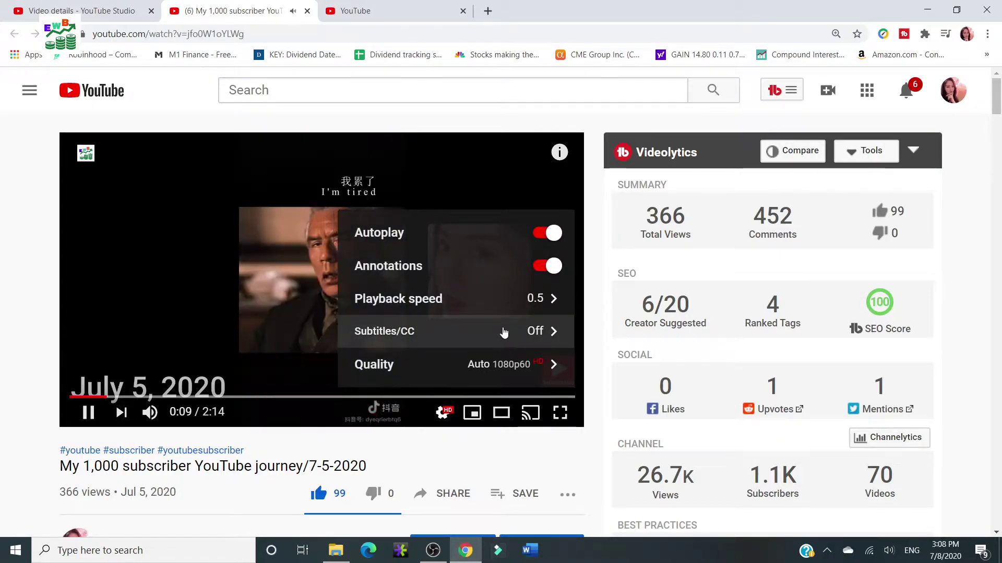
{"action": "left_click", "coordinate": [552, 301]}
{"action": "left_click", "coordinate": [505, 250]}
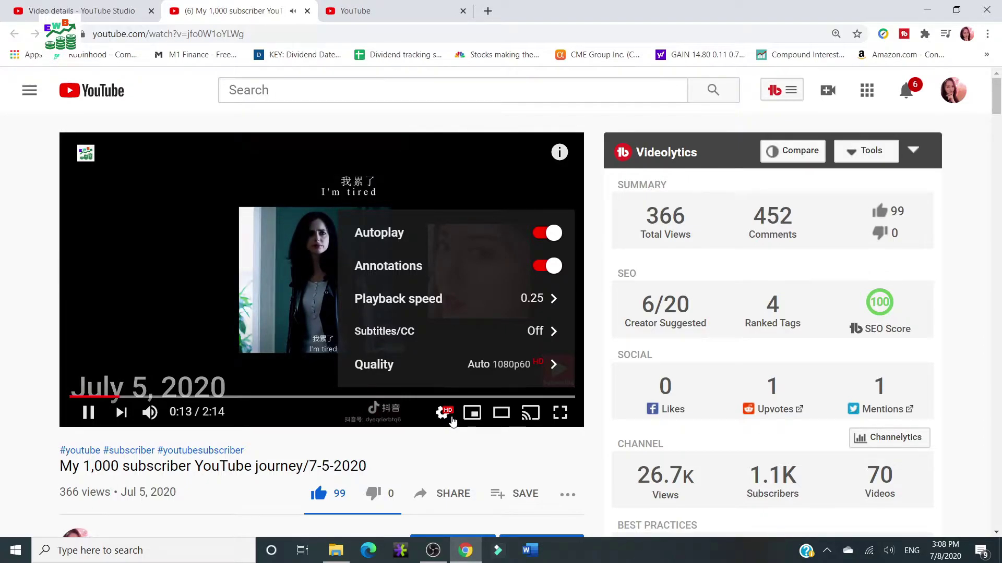
Raise the video's playback speed to 1.25 and after that to 1.5.
{"action": "left_click", "coordinate": [554, 301]}
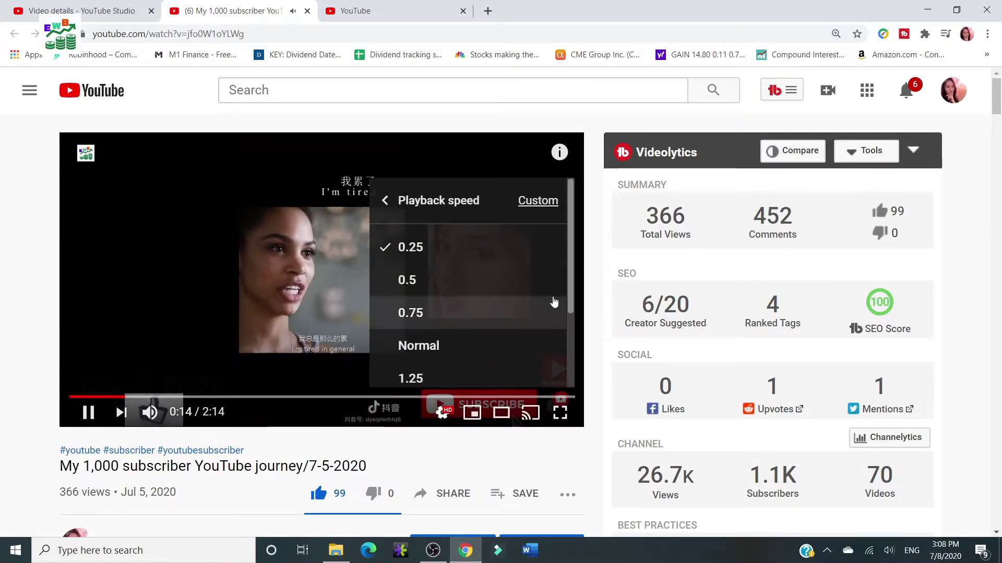
{"action": "scroll", "coordinate": [471, 340], "scroll_direction": "down", "scroll_amount": 2}
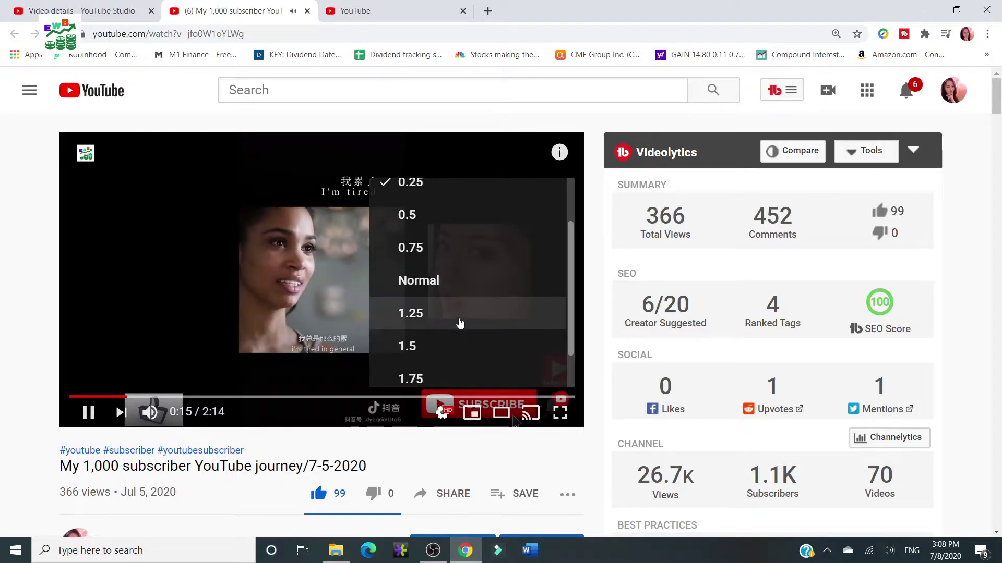
{"action": "left_click", "coordinate": [460, 324]}
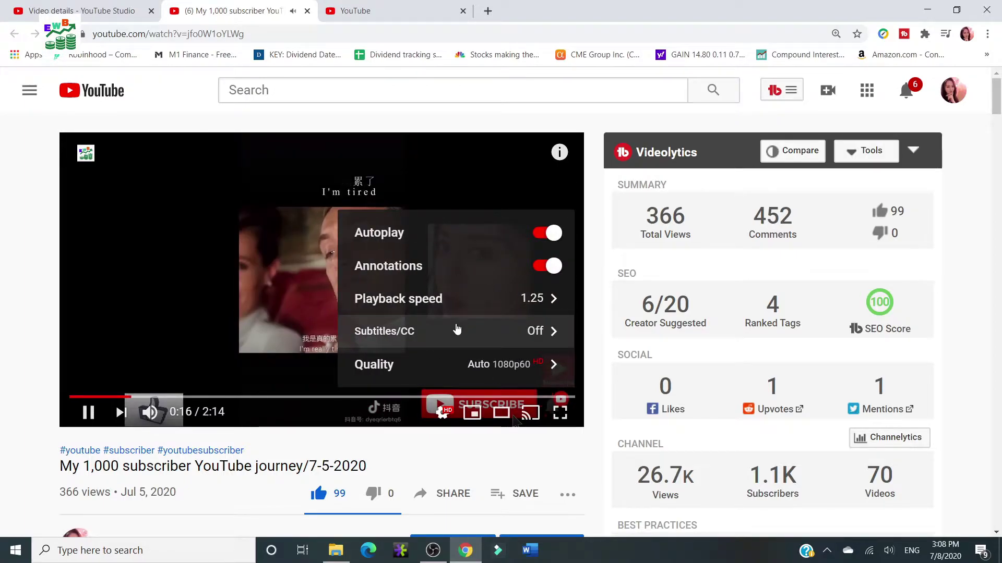
{"action": "scroll", "coordinate": [467, 338], "scroll_direction": "down", "scroll_amount": 1}
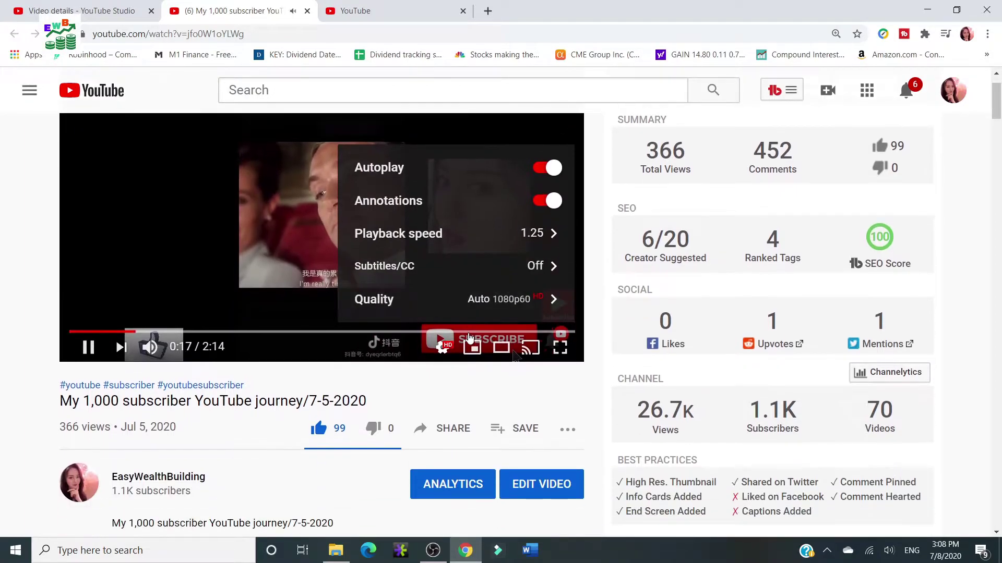
{"action": "left_click", "coordinate": [554, 234]}
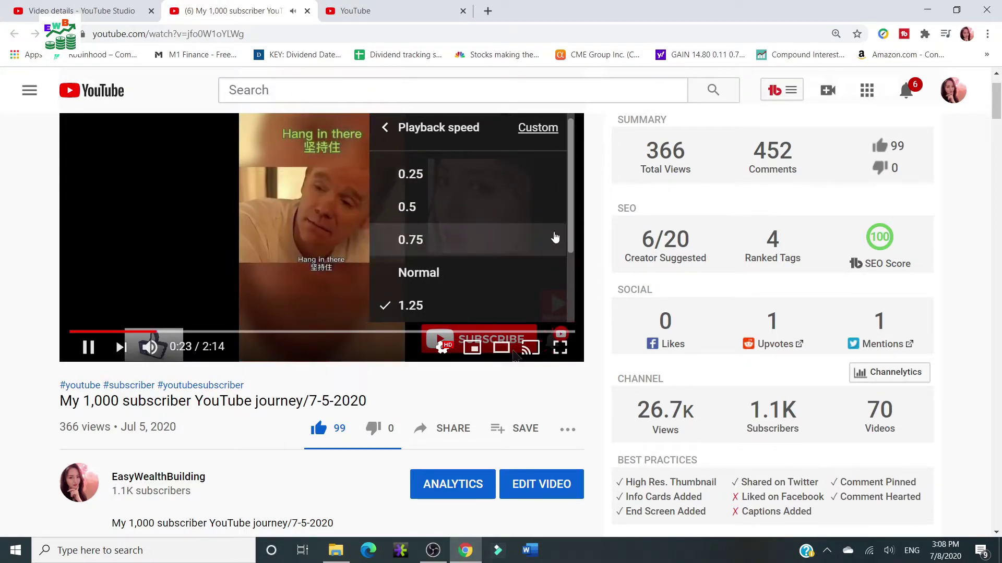
{"action": "scroll", "coordinate": [481, 282], "scroll_direction": "down", "scroll_amount": 2}
{"action": "left_click", "coordinate": [479, 277]}
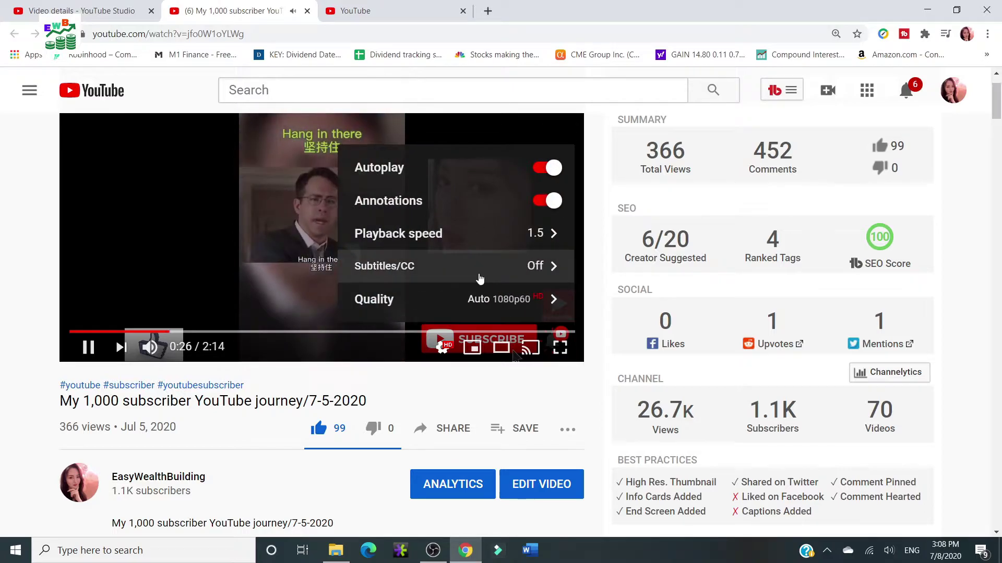
Try the video at playback speed 2 and return the speed to Normal.
{"action": "left_click", "coordinate": [558, 235]}
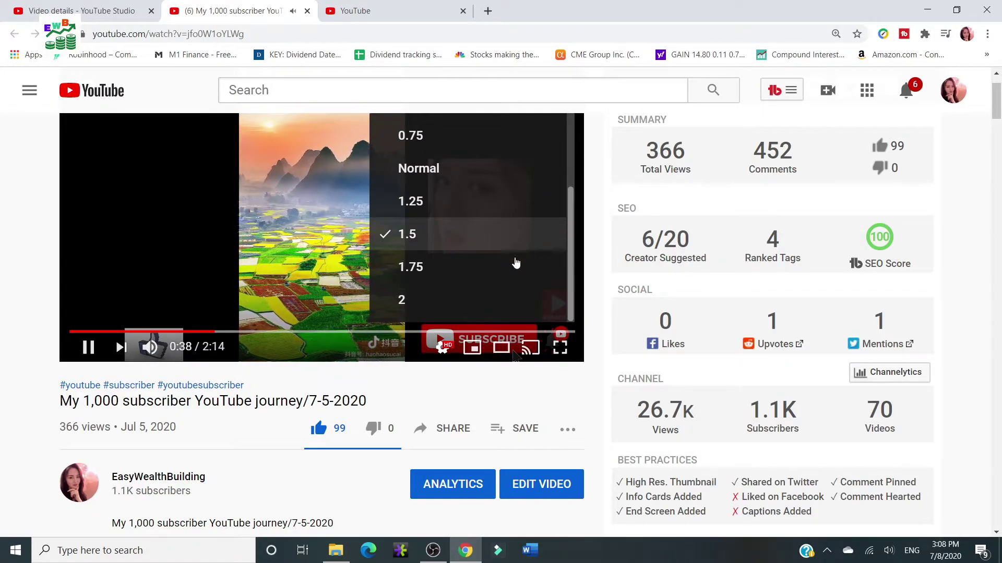
{"action": "left_click", "coordinate": [457, 306]}
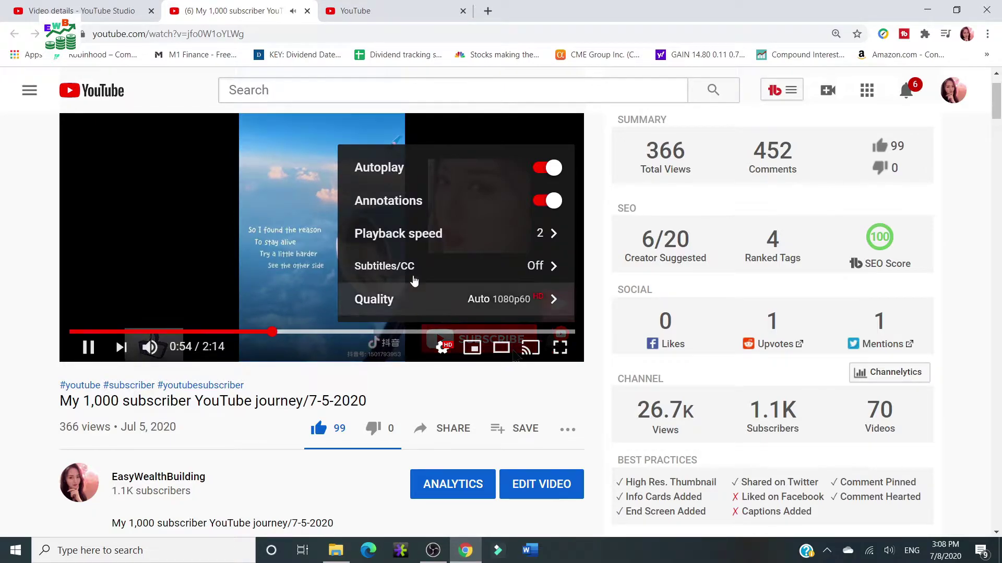
{"action": "left_click", "coordinate": [554, 236]}
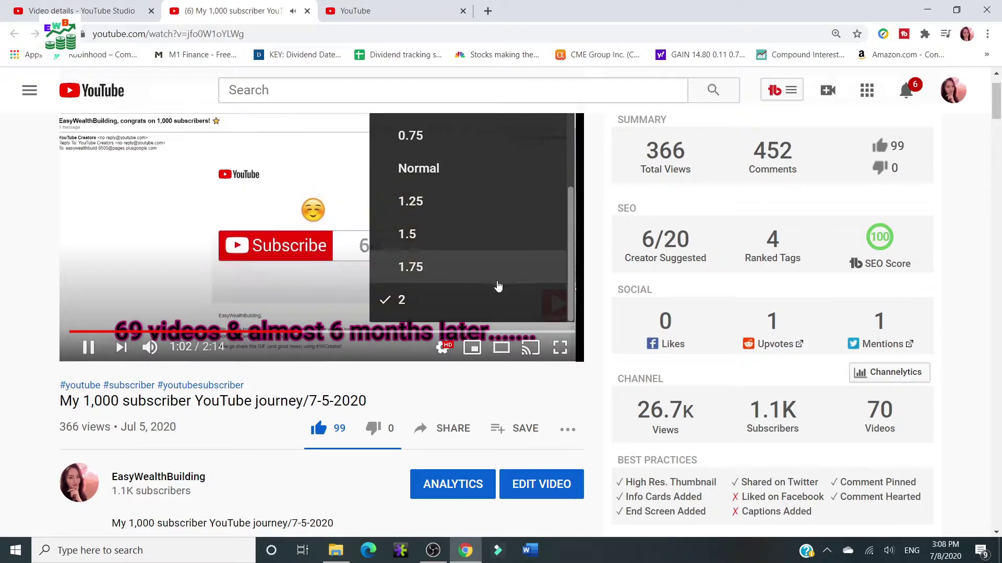
{"action": "scroll", "coordinate": [467, 251], "scroll_direction": "up", "scroll_amount": 2}
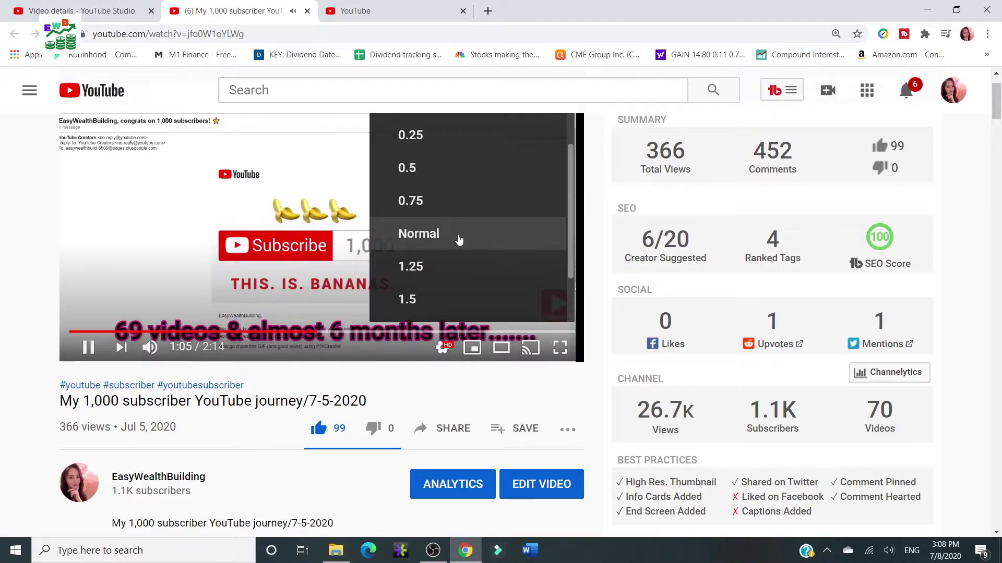
{"action": "left_click", "coordinate": [459, 238]}
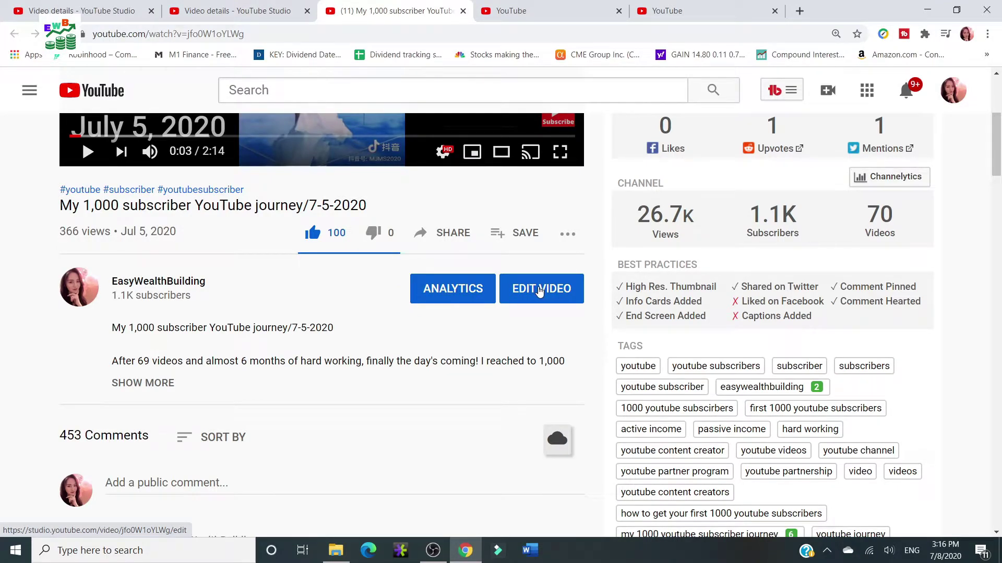
Open the 1,000 subscriber video for editing in YouTube Studio and go to its subtitles page.
{"action": "left_click", "coordinate": [540, 291]}
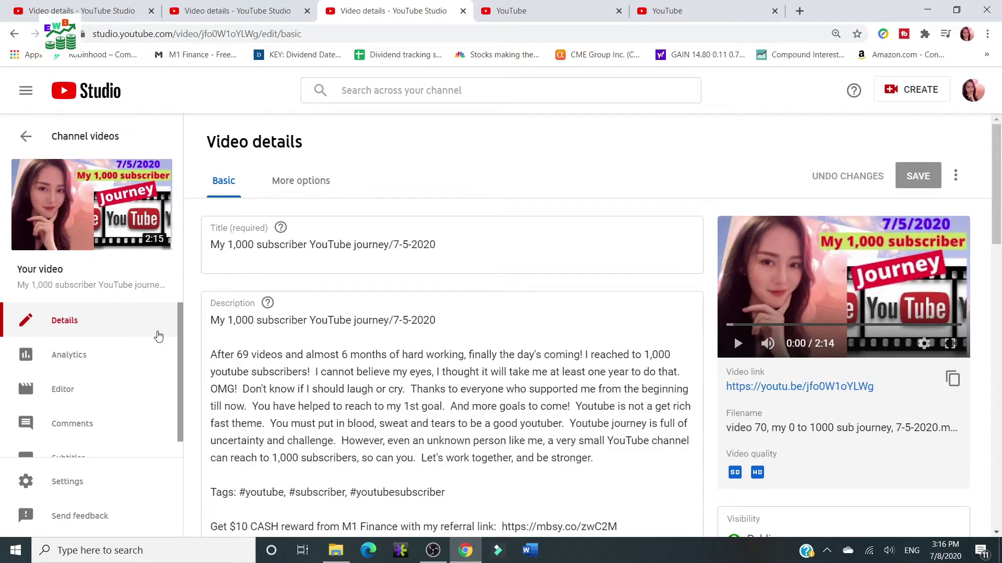
{"action": "scroll", "coordinate": [149, 341], "scroll_direction": "down", "scroll_amount": 1}
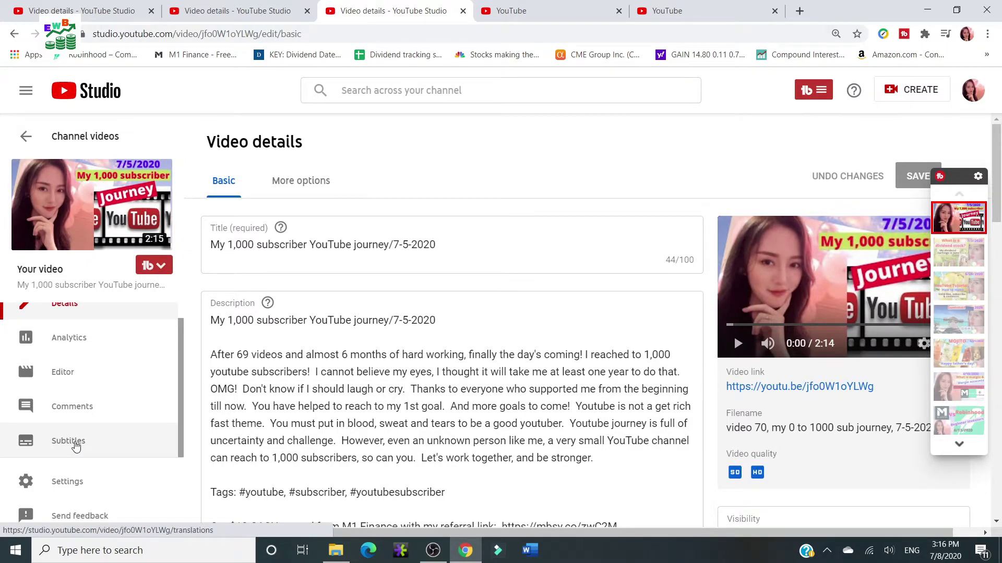
{"action": "left_click", "coordinate": [77, 443]}
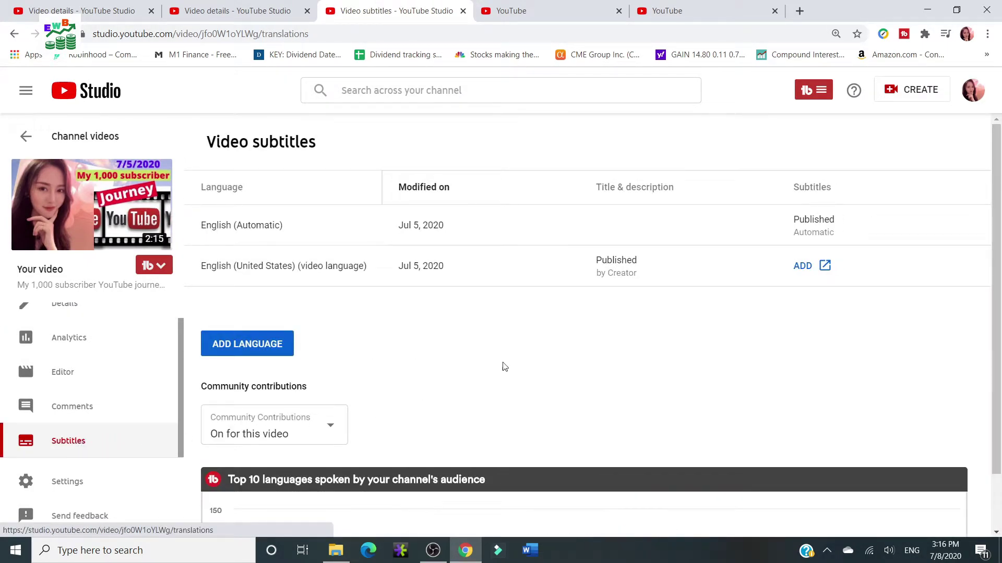
Open the published English (Automatic) subtitles in Classic Studio and start editing their transcript.
{"action": "scroll", "coordinate": [555, 319], "scroll_direction": "down", "scroll_amount": 3}
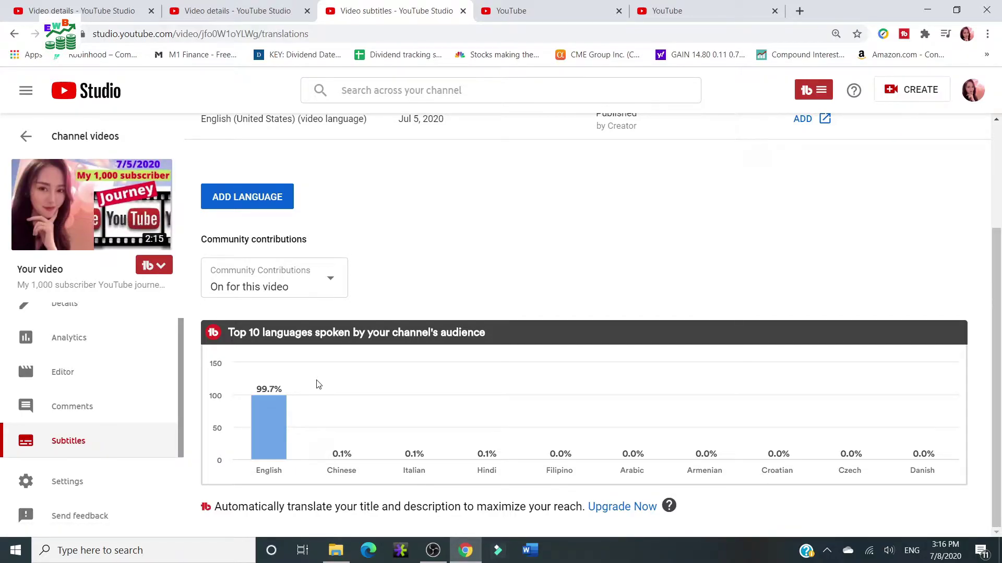
{"action": "scroll", "coordinate": [319, 384], "scroll_direction": "up", "scroll_amount": 3}
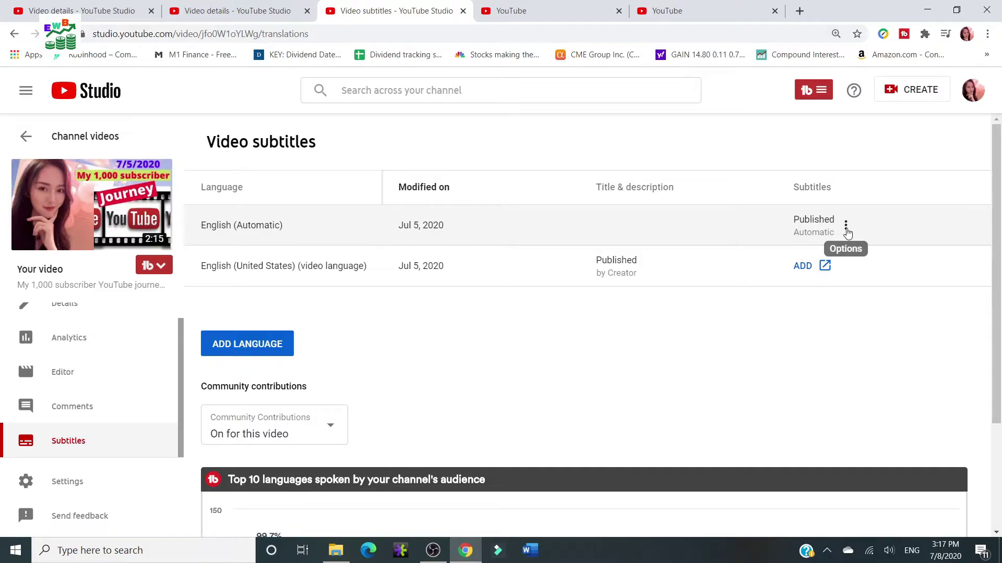
{"action": "left_click", "coordinate": [846, 228]}
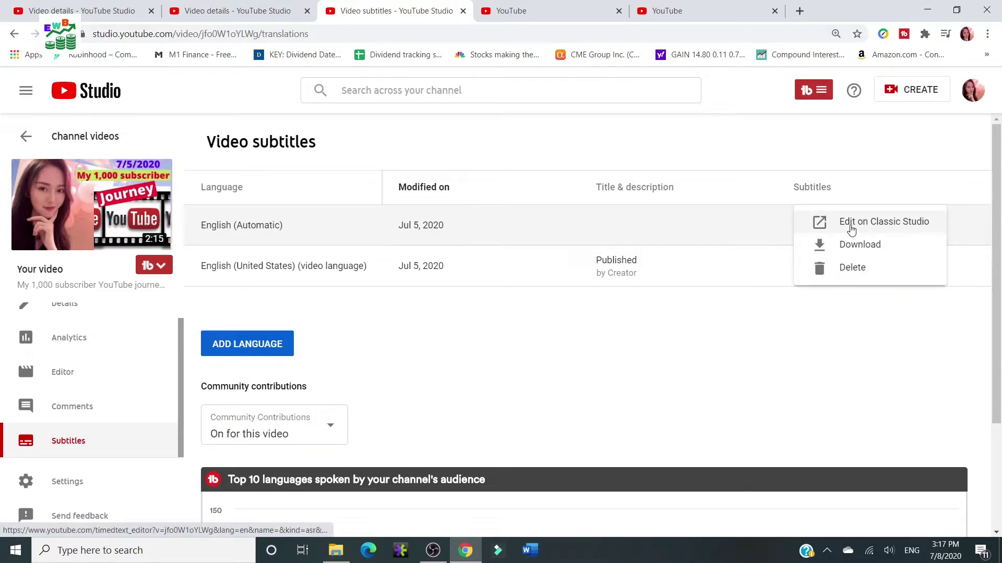
{"action": "left_click", "coordinate": [888, 226]}
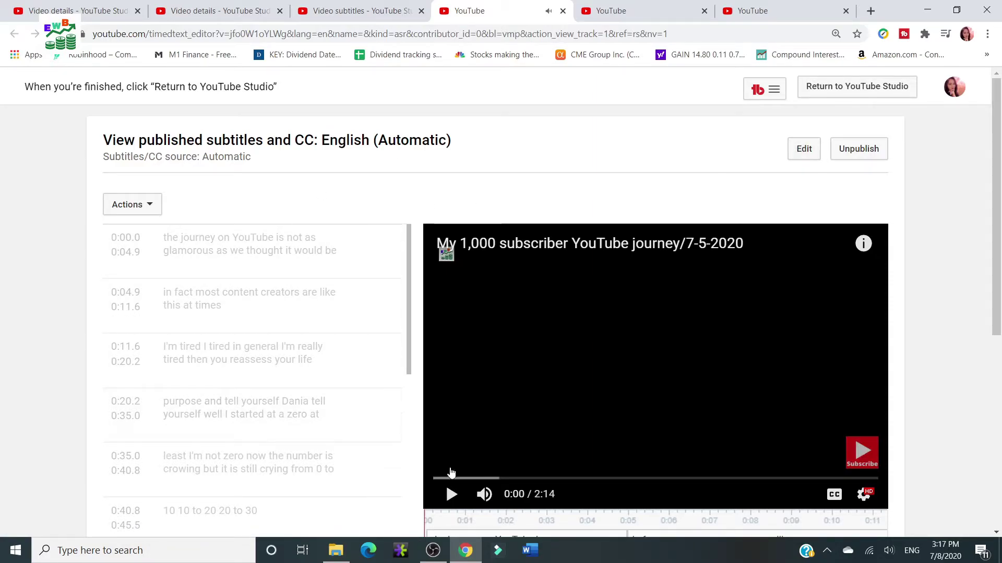
{"action": "left_click", "coordinate": [807, 152]}
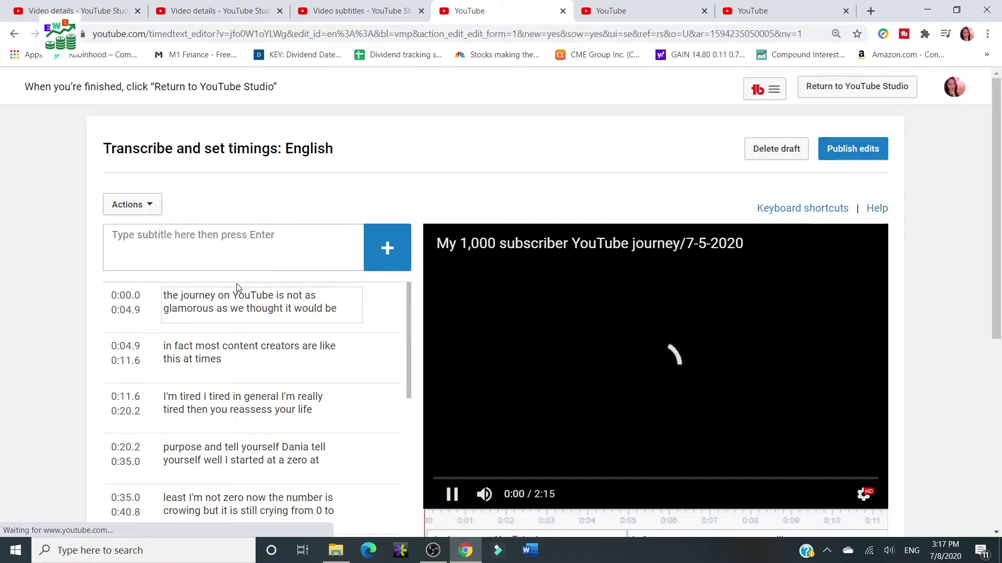
{"action": "scroll", "coordinate": [258, 469], "scroll_direction": "down", "scroll_amount": 10}
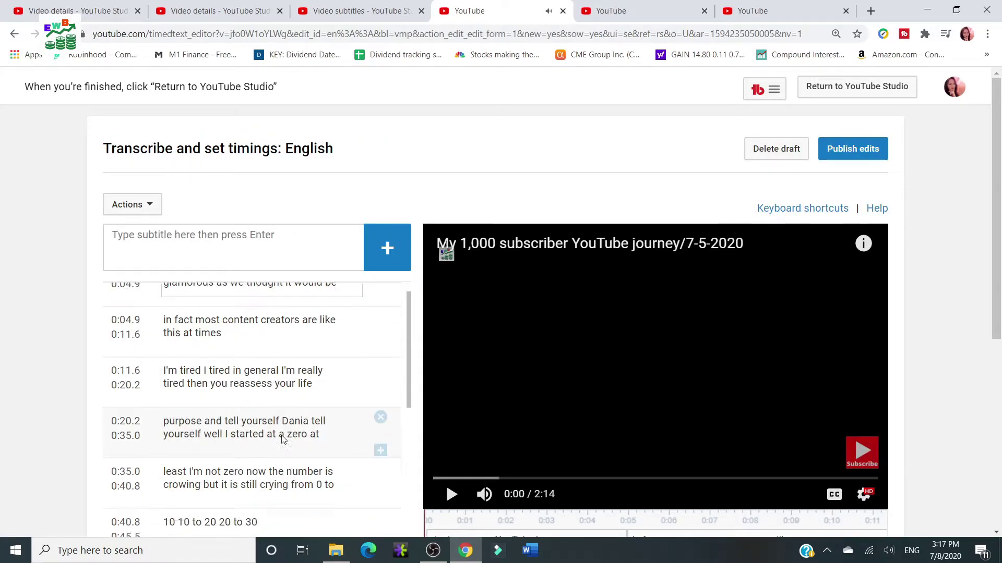
Play the opening of the video from the start and pause it at 0:07 to check the first subtitle lines.
{"action": "scroll", "coordinate": [219, 425], "scroll_direction": "up", "scroll_amount": 10}
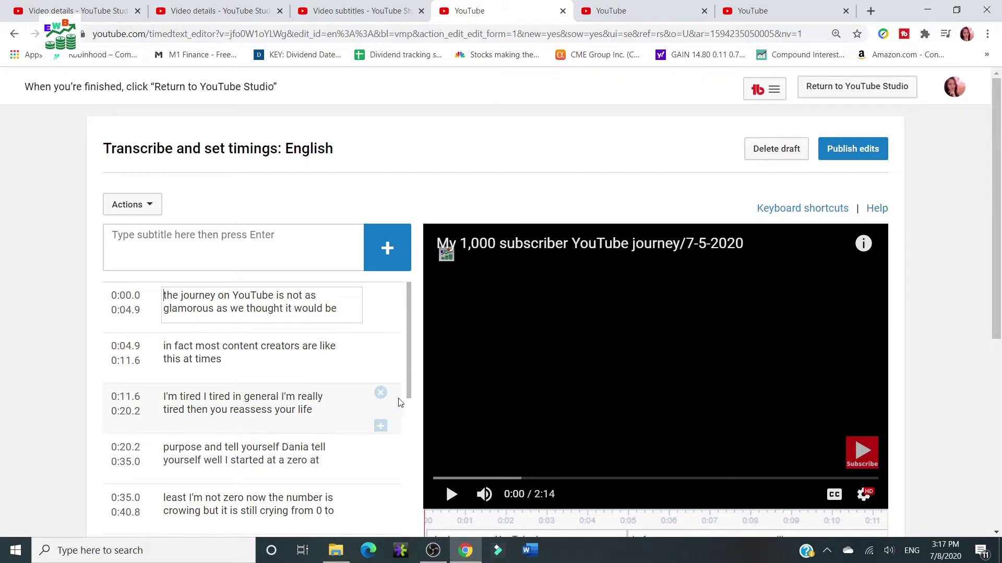
{"action": "scroll", "coordinate": [335, 387], "scroll_direction": "down", "scroll_amount": 1}
{"action": "scroll", "coordinate": [334, 386], "scroll_direction": "up", "scroll_amount": 1}
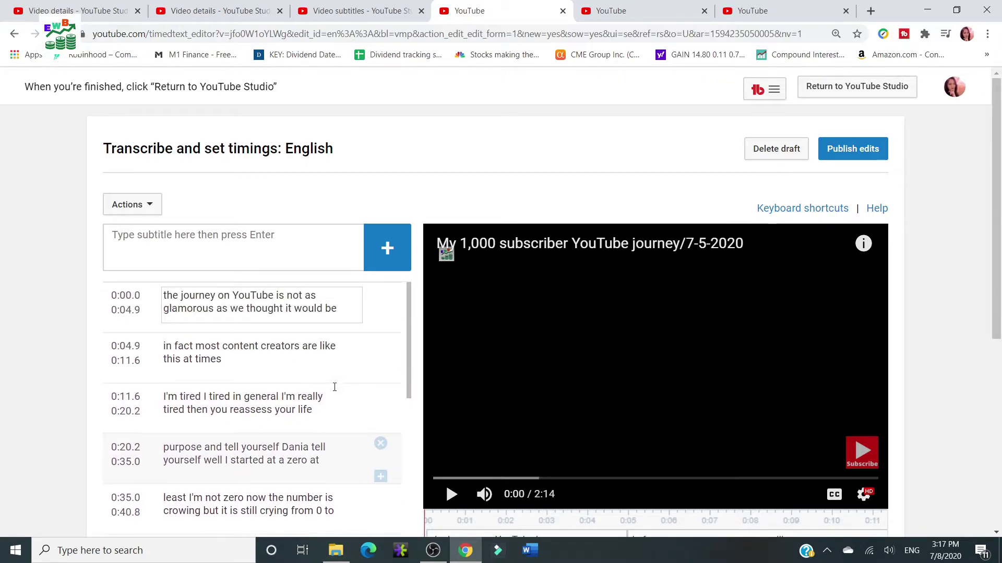
{"action": "left_click", "coordinate": [452, 495]}
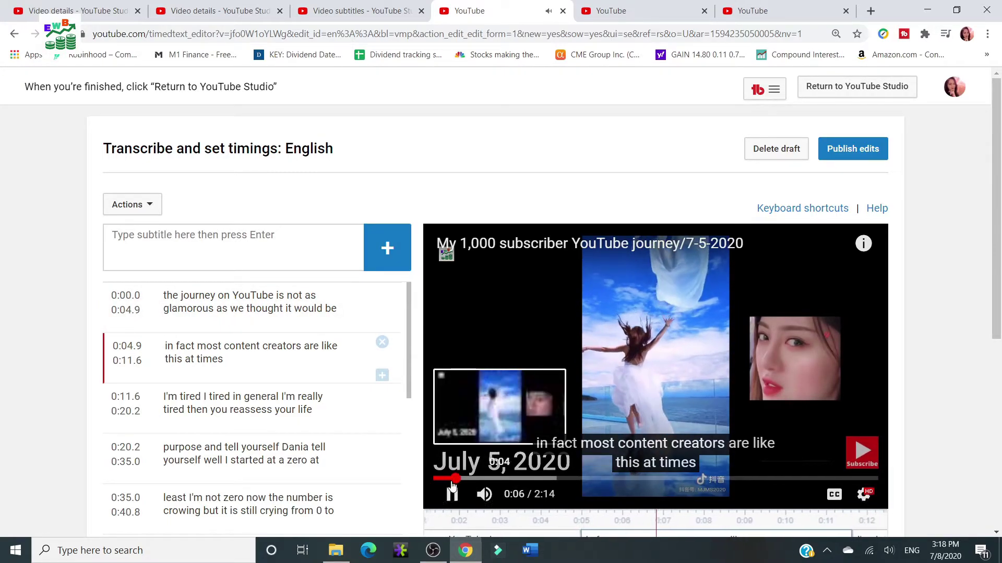
{"action": "key", "text": "shift+space"}
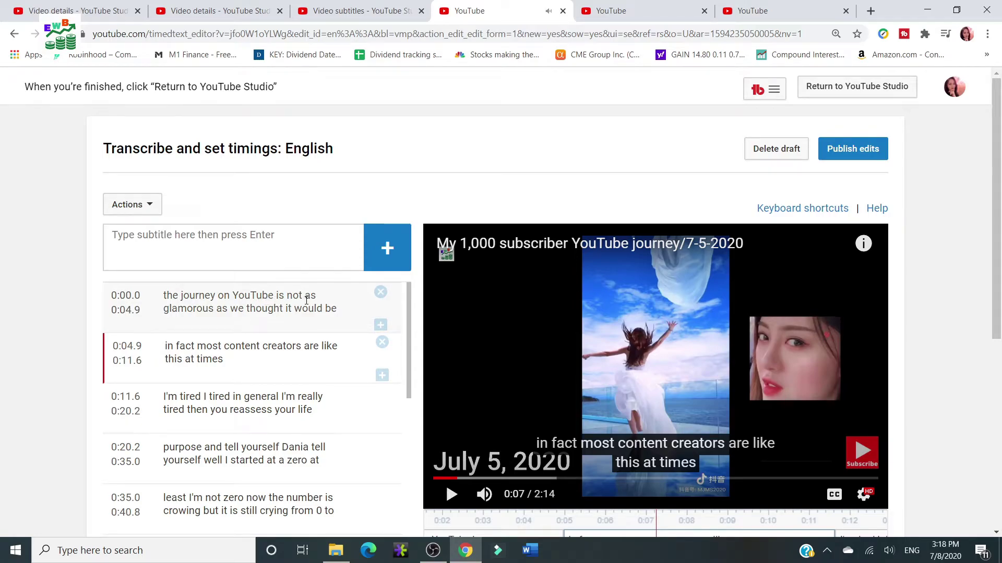
Replace "we" with "you" in the first subtitle line, before "thought it would be".
{"action": "left_click", "coordinate": [245, 309]}
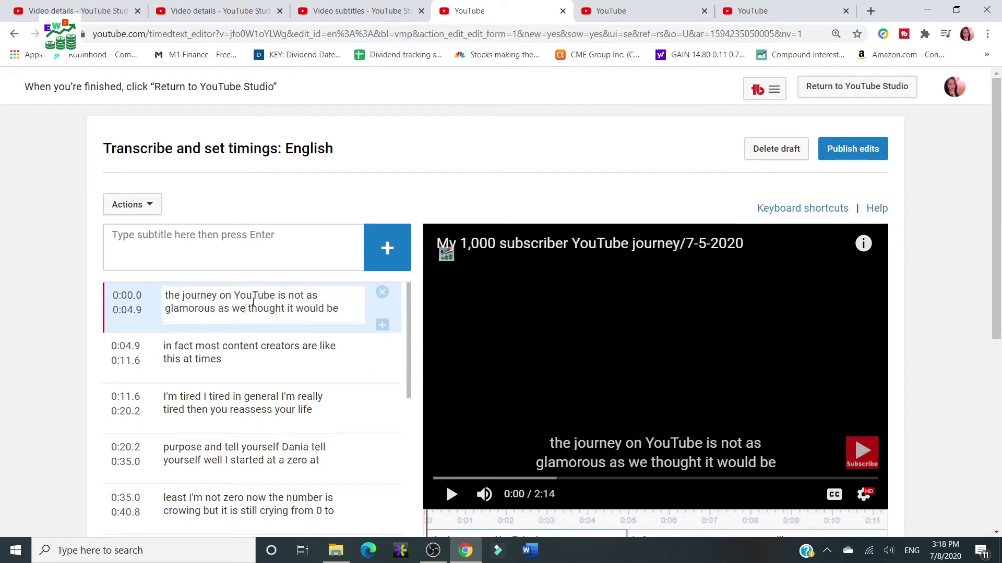
{"action": "key", "text": "BackSpace"}
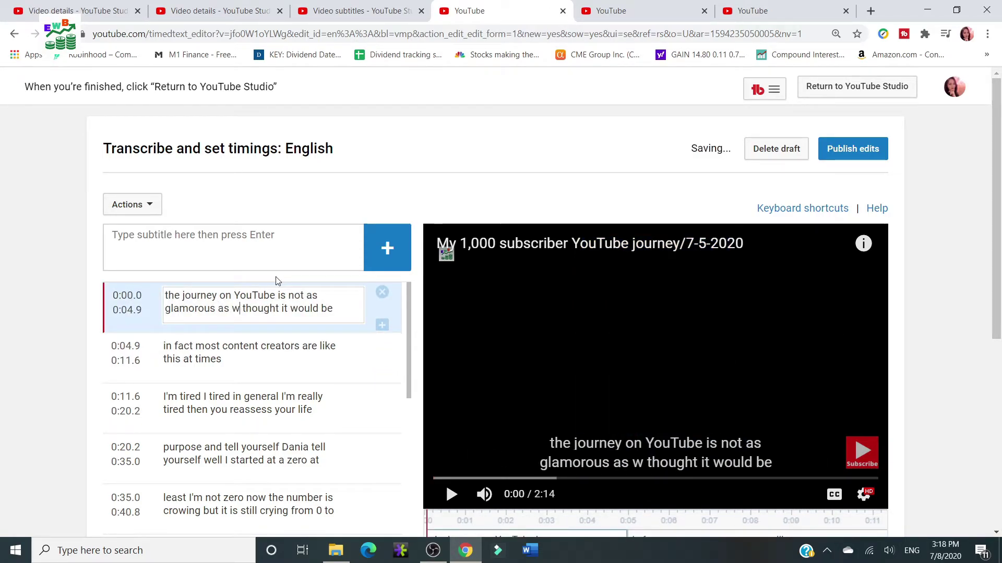
{"action": "key", "text": "BackSpace"}
{"action": "type", "text": "you"}
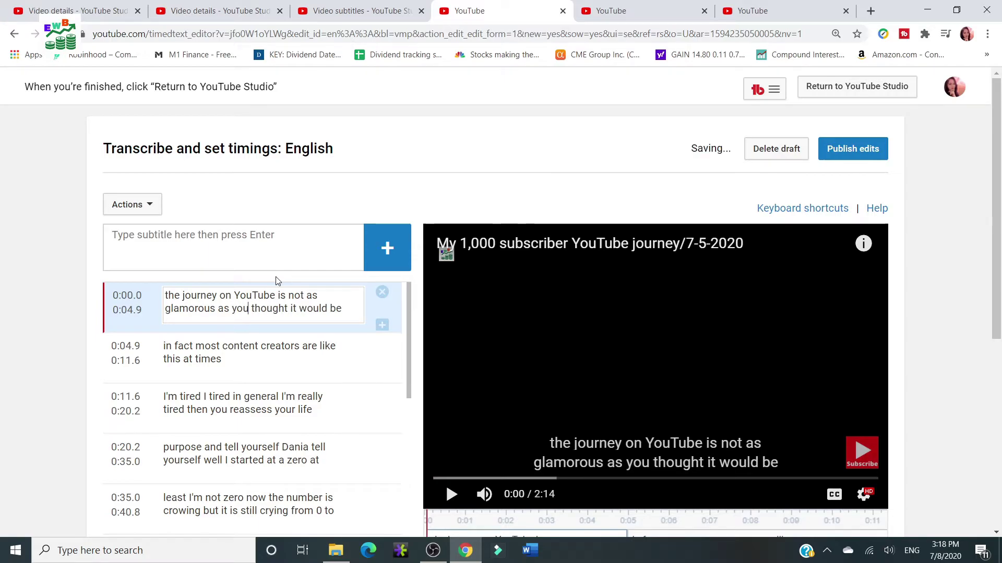
Play the video to the 0:20.2 subtitle and insert "hang in there, hang in there, thang in there," after "purpose and tell yourself".
{"action": "left_click", "coordinate": [450, 495]}
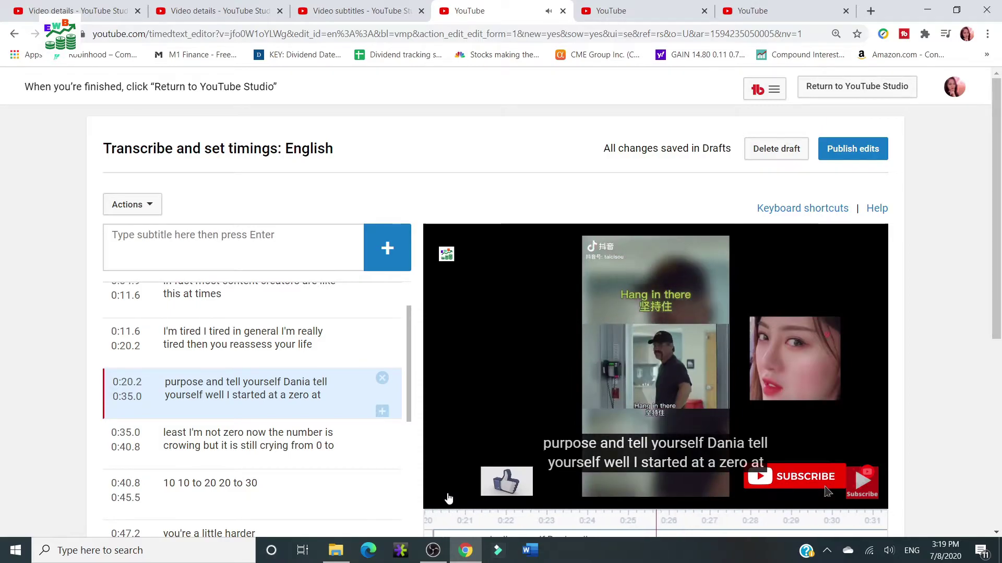
{"action": "left_click", "coordinate": [283, 381]}
{"action": "type", "text": "han"}
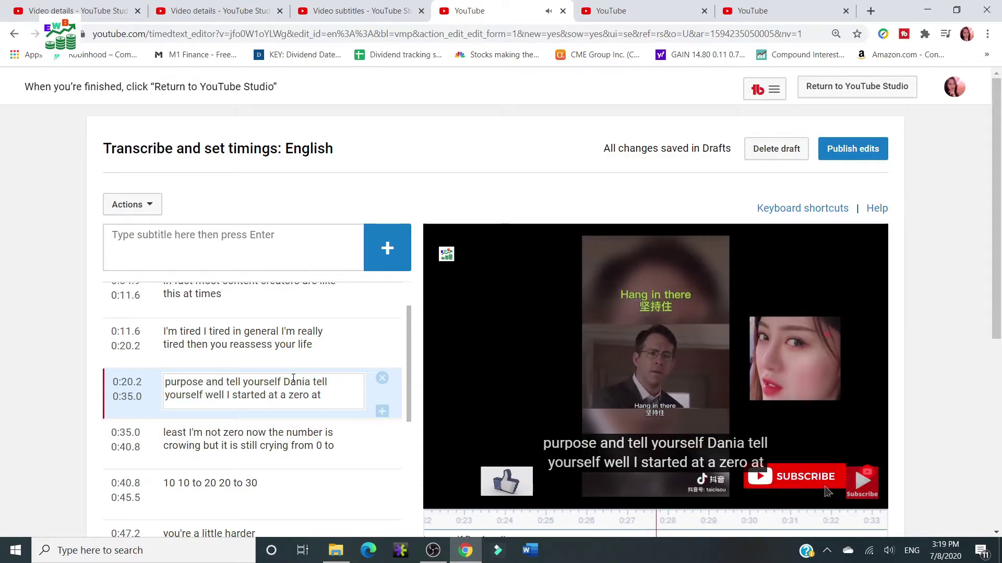
{"action": "type", "text": "g in there"}
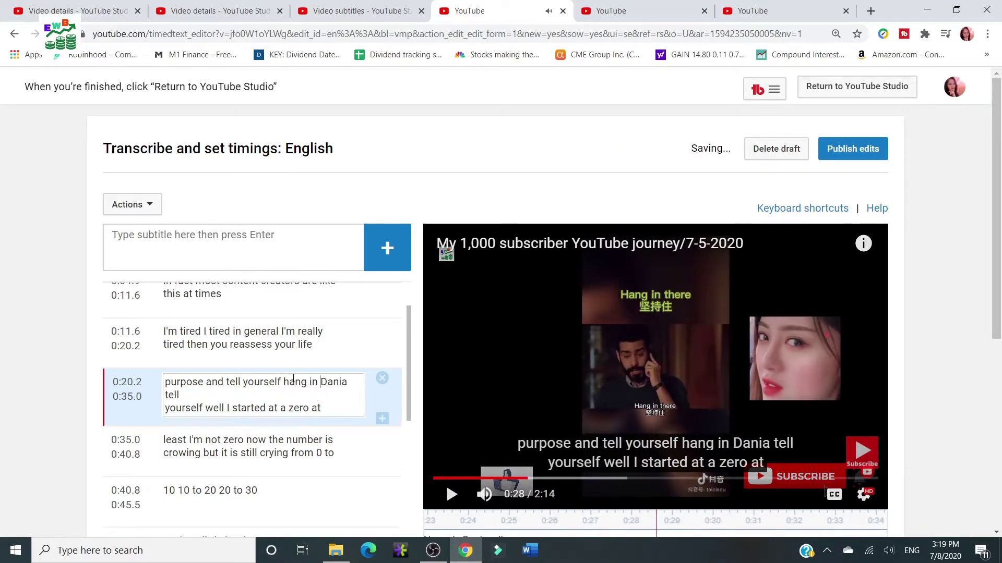
{"action": "type", "text": ", hang"}
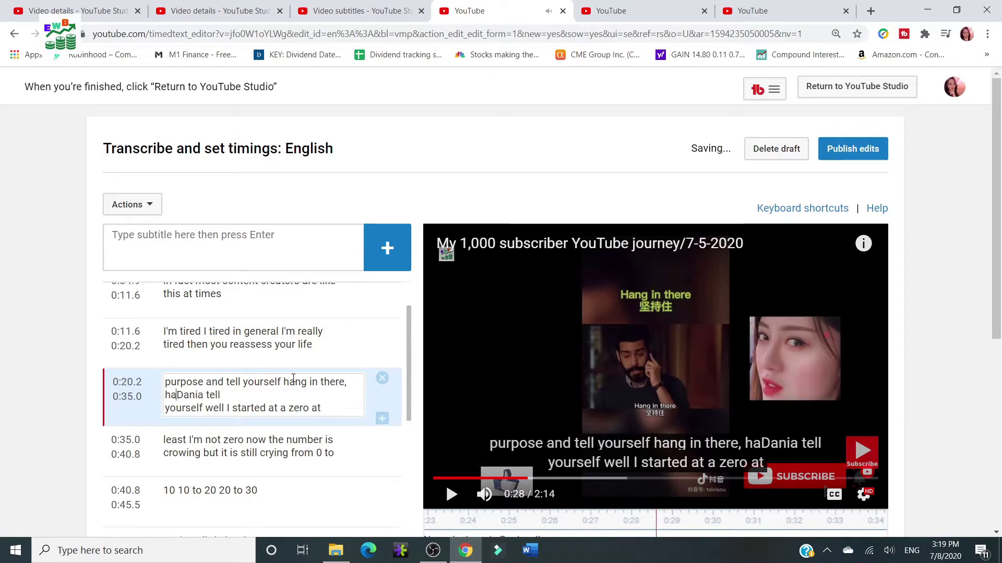
{"action": "type", "text": " in there"}
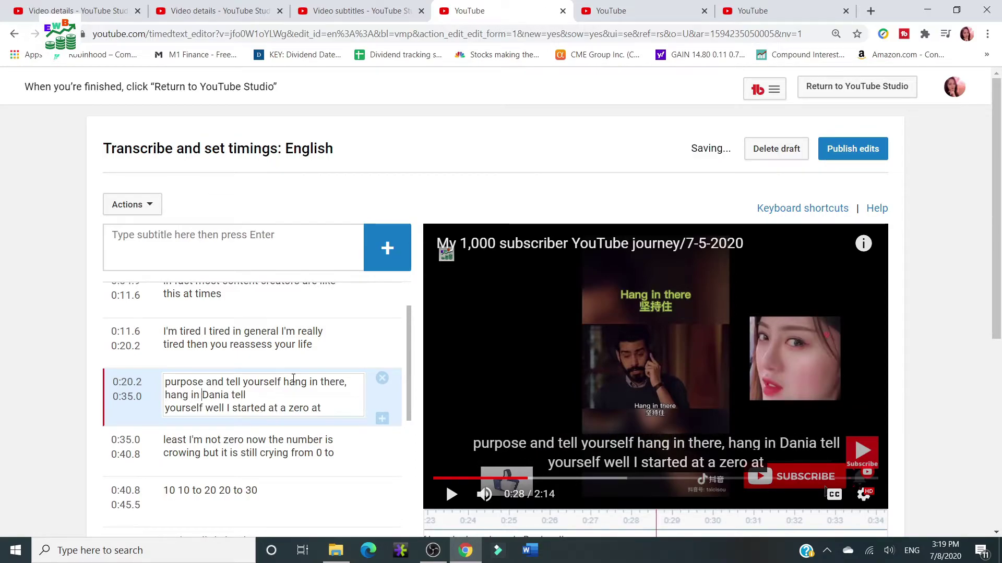
{"action": "type", "text": ", th"}
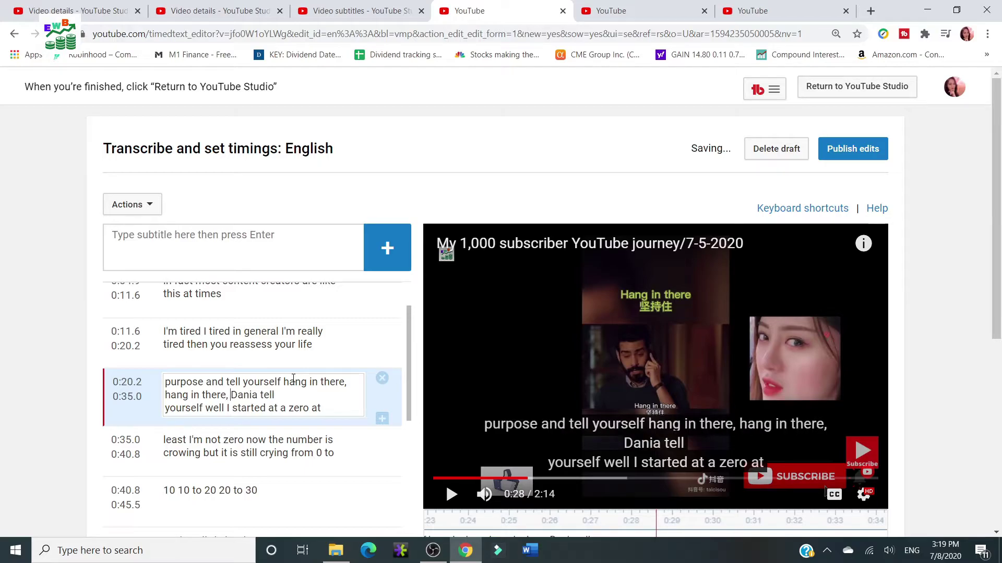
{"action": "type", "text": "ang in"}
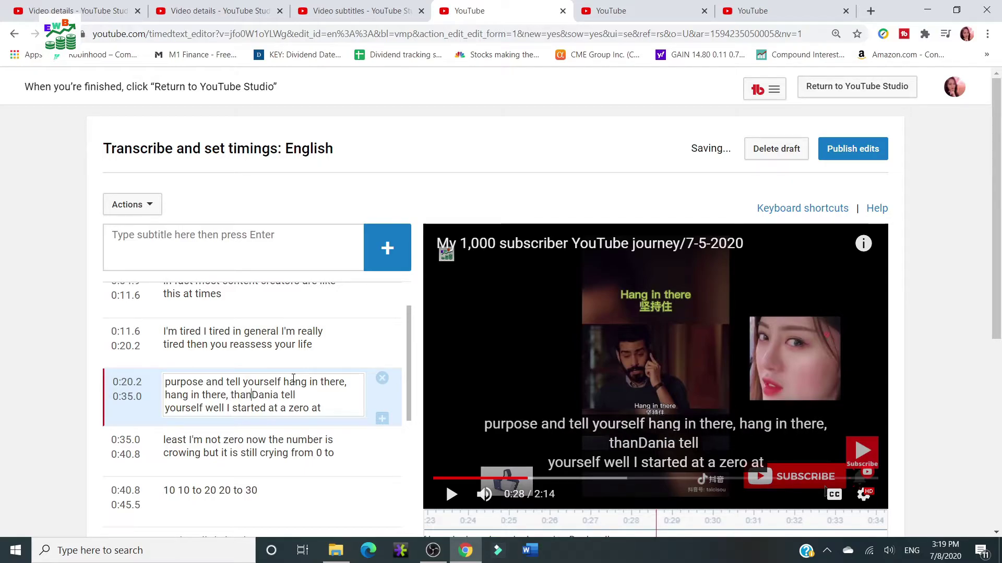
{"action": "type", "text": " there, "}
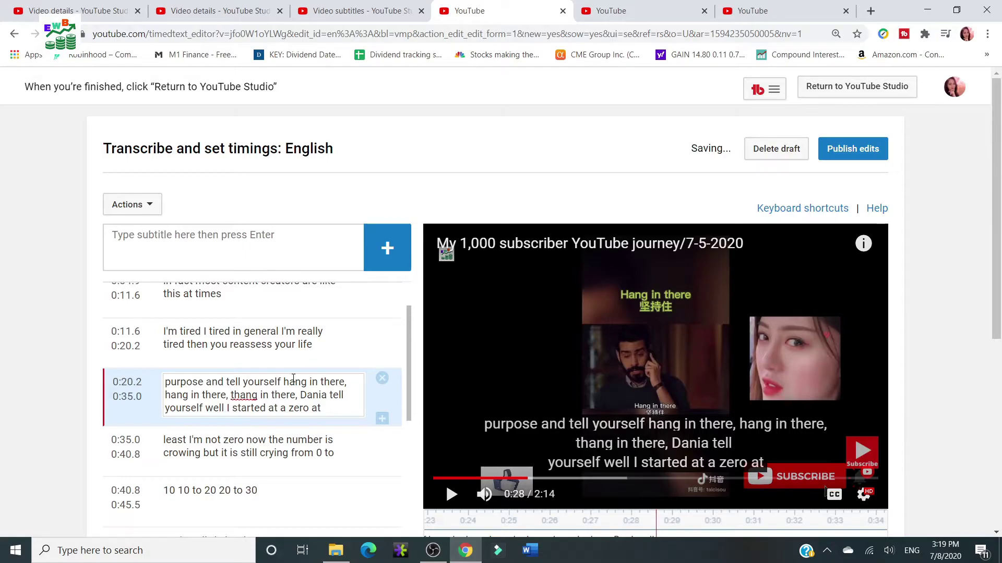
Extend the inserted phrase in the 0:20.2 subtitle with a final "hang in there....".
{"action": "type", "text": "then"}
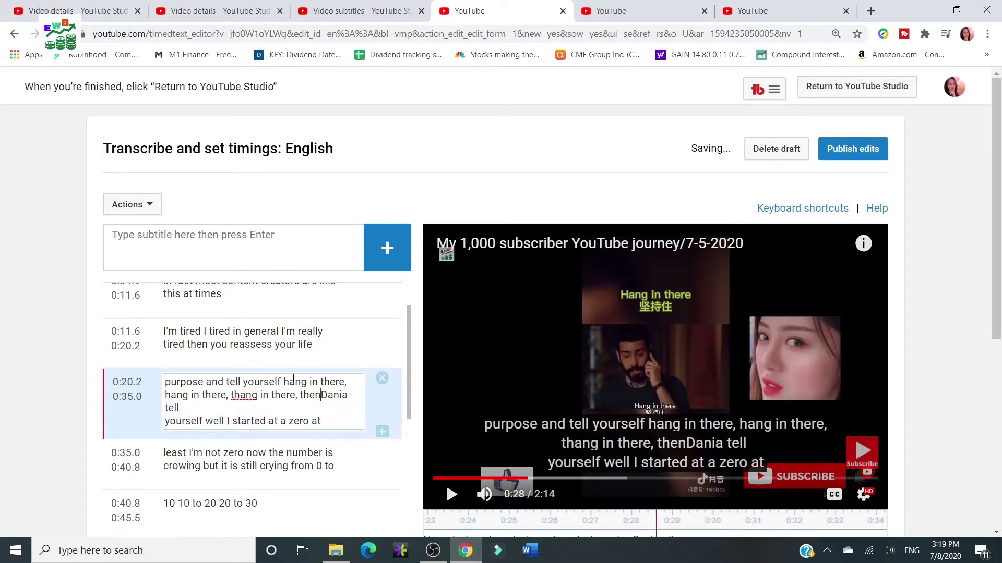
{"action": "key", "text": "BackSpace"}
{"action": "key", "text": "BackSpace"}
{"action": "key", "text": "BackSpace"}
{"action": "type", "text": "han"}
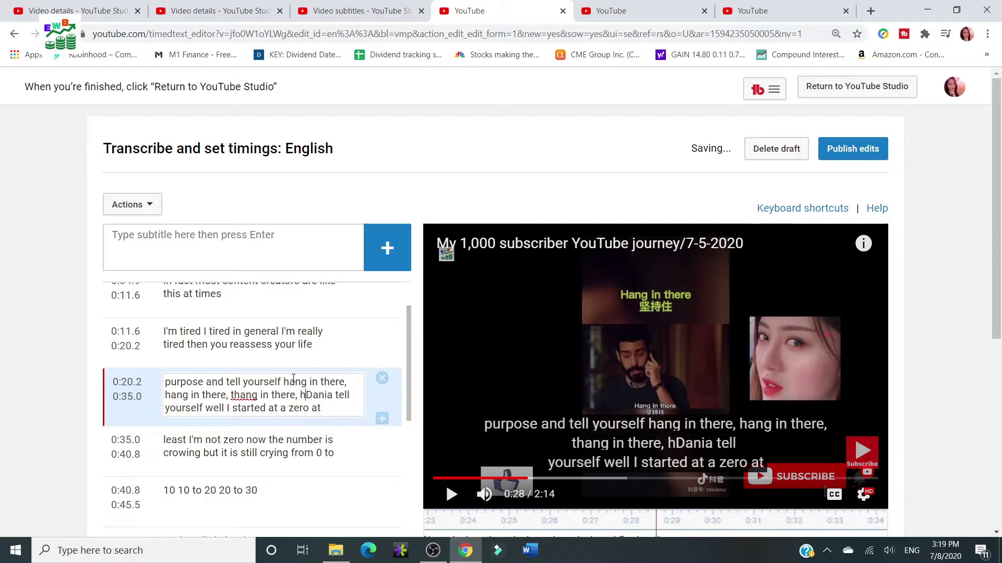
{"action": "type", "text": "g in there"}
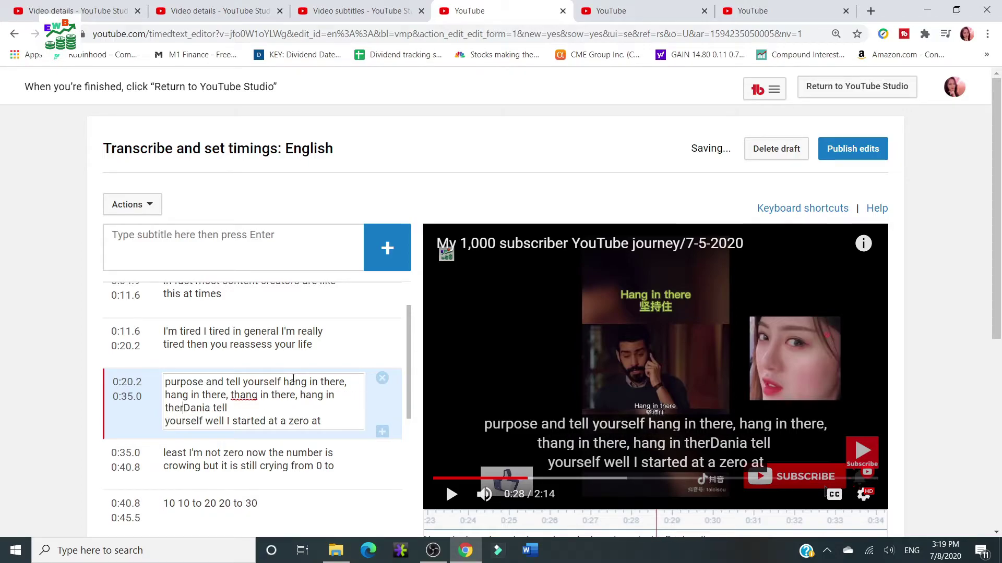
{"action": "type", "text": "..."}
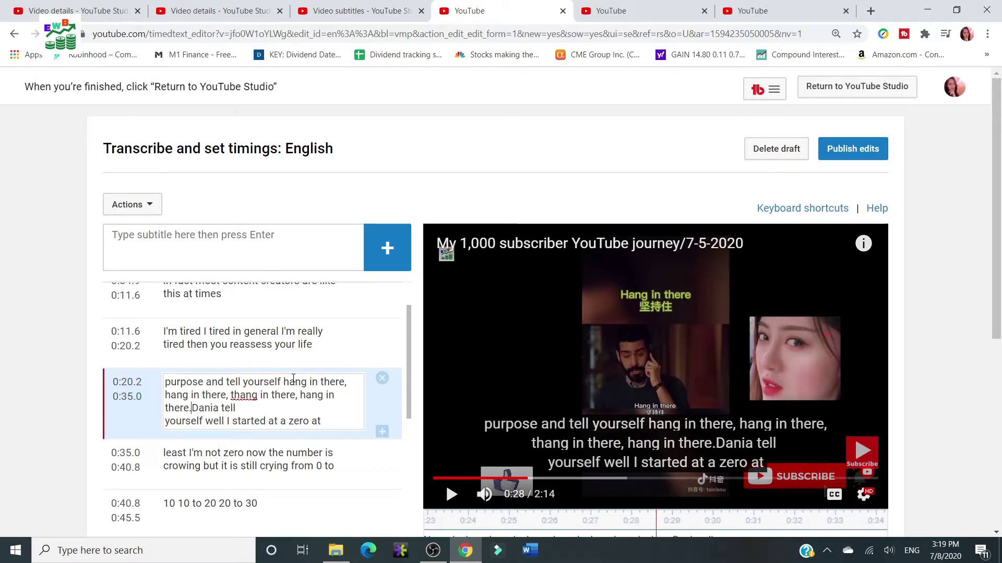
{"action": "type", "text": "."}
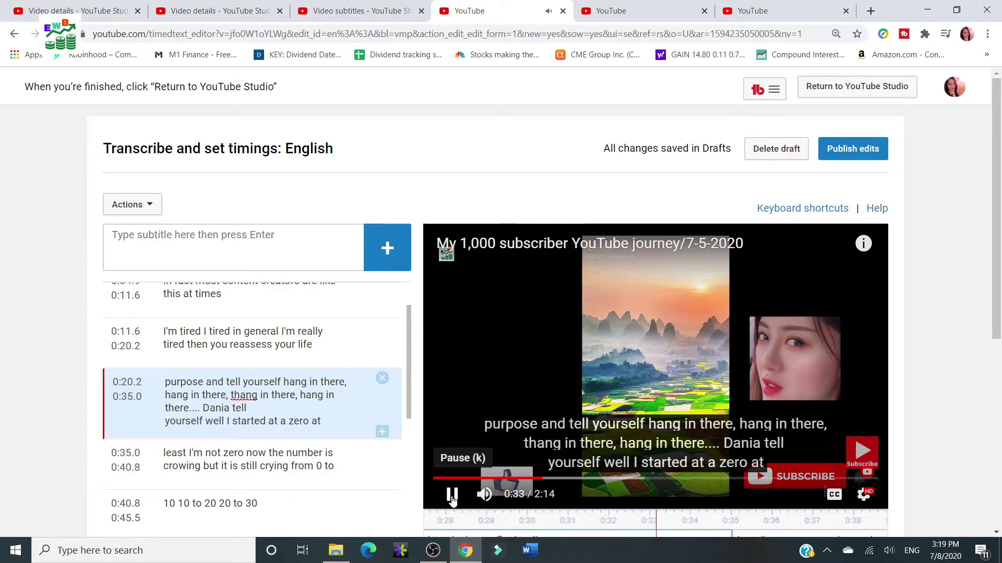
Pause playback at 0:34 and replace the misheard name before "tell" with "Then you" in the 0:20.2 subtitle.
{"action": "left_click", "coordinate": [452, 496]}
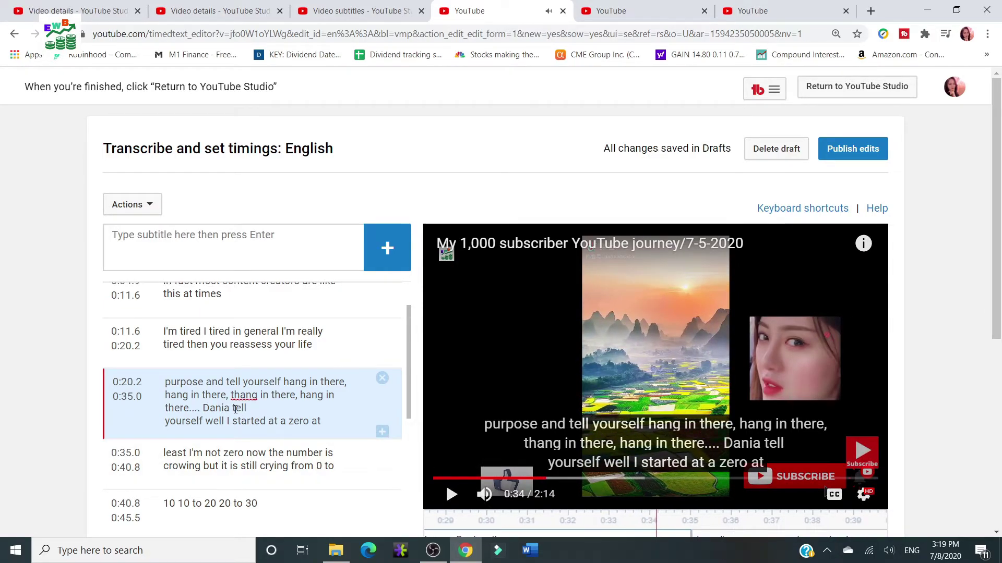
{"action": "left_click", "coordinate": [235, 409]}
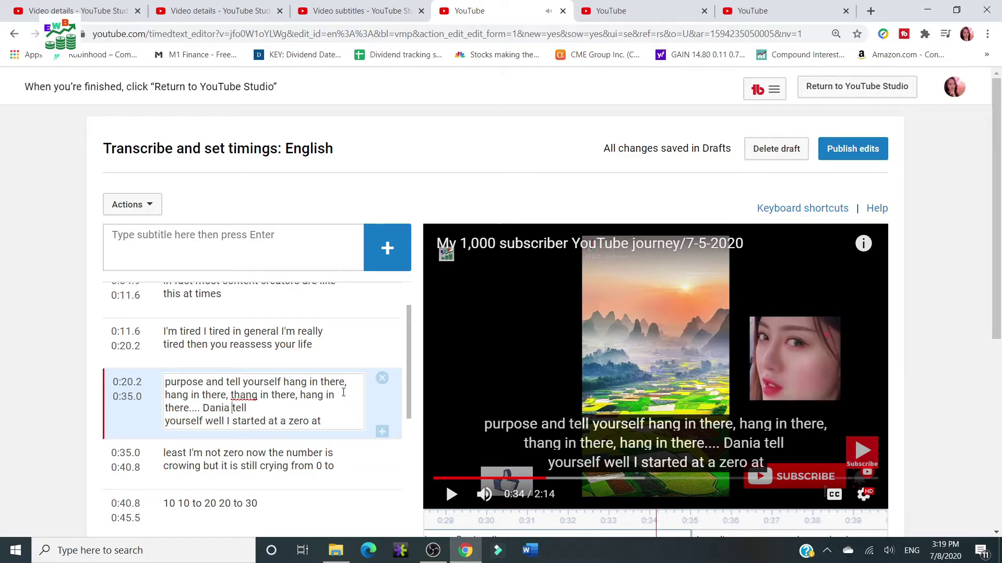
{"action": "key", "text": "BackSpace"}
{"action": "key", "text": "BackSpace"}
{"action": "key", "text": "BackSpace"}
{"action": "key", "text": "BackSpace"}
{"action": "key", "text": "BackSpace"}
{"action": "key", "text": "BackSpace"}
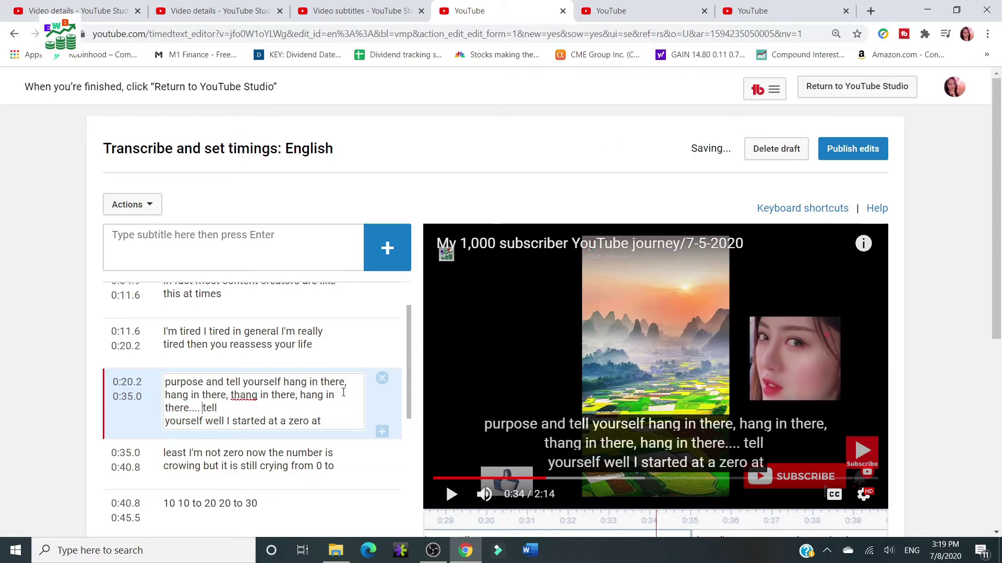
{"action": "type", "text": "Then yu"}
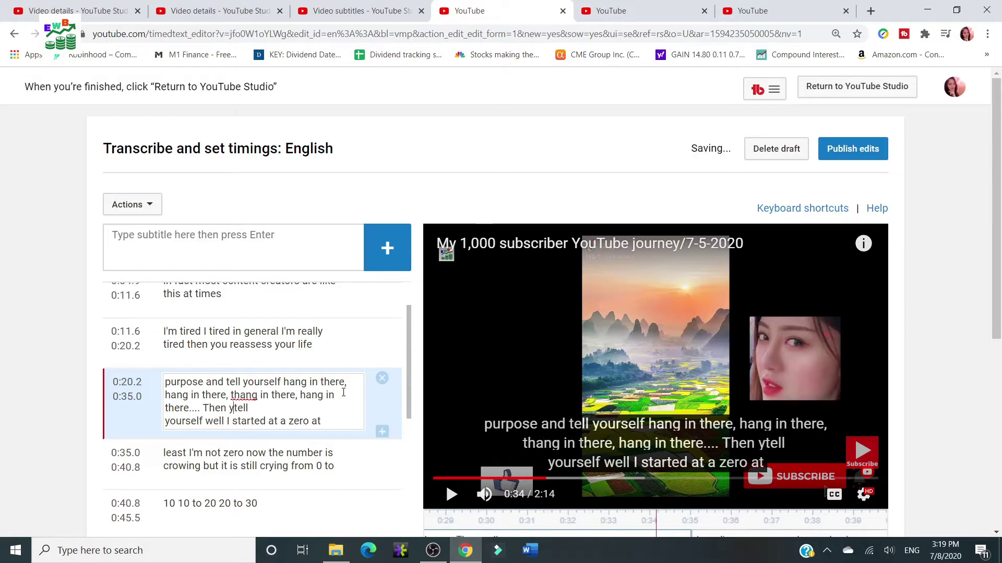
{"action": "key", "text": "BackSpace"}
{"action": "key", "text": "BackSpace"}
{"action": "type", "text": "ou "}
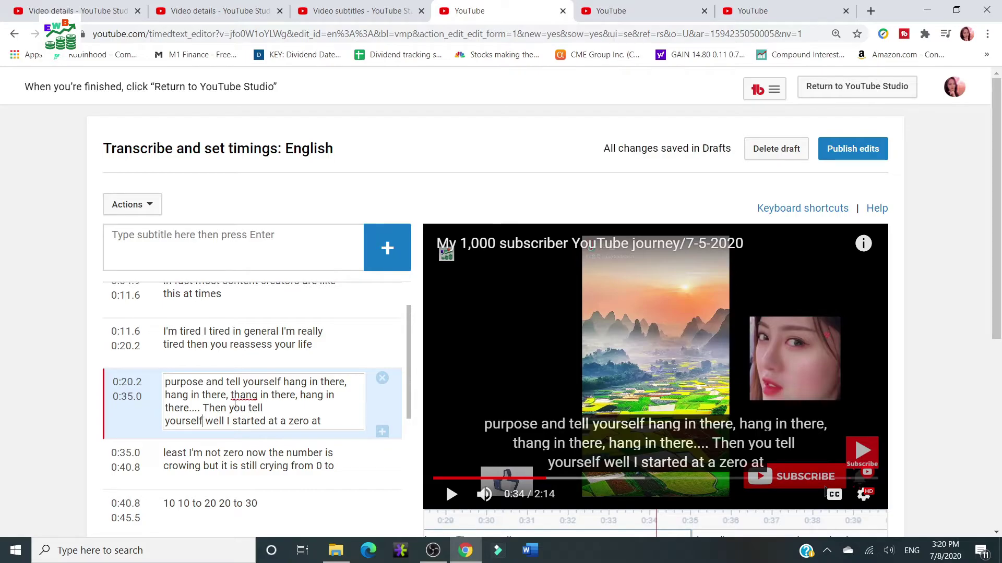
Add a comma after the second "yourself" and delete the "a" before "zero" in the 0:20.2 subtitle.
{"action": "type", "text": ","}
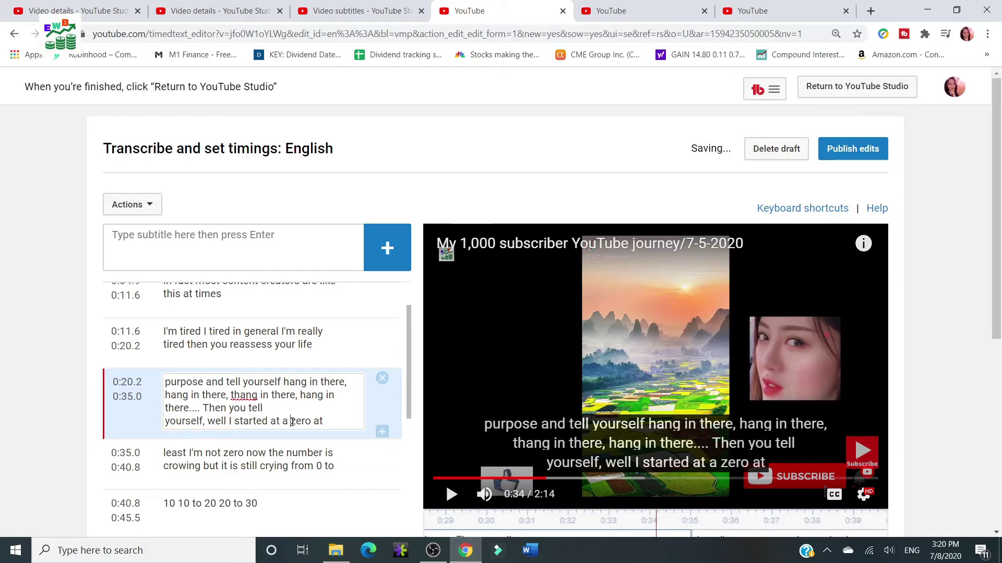
{"action": "key", "text": "BackSpace"}
{"action": "key", "text": "BackSpace"}
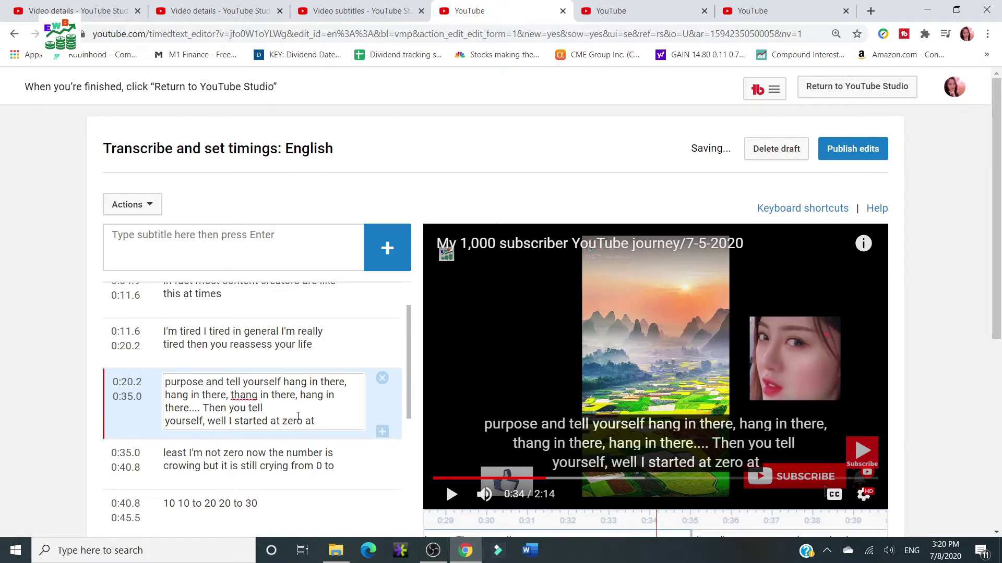
Play the video up to 0:40 and correct "crowing" to "crawling" in the 0:35.0 subtitle.
{"action": "left_click", "coordinate": [451, 494]}
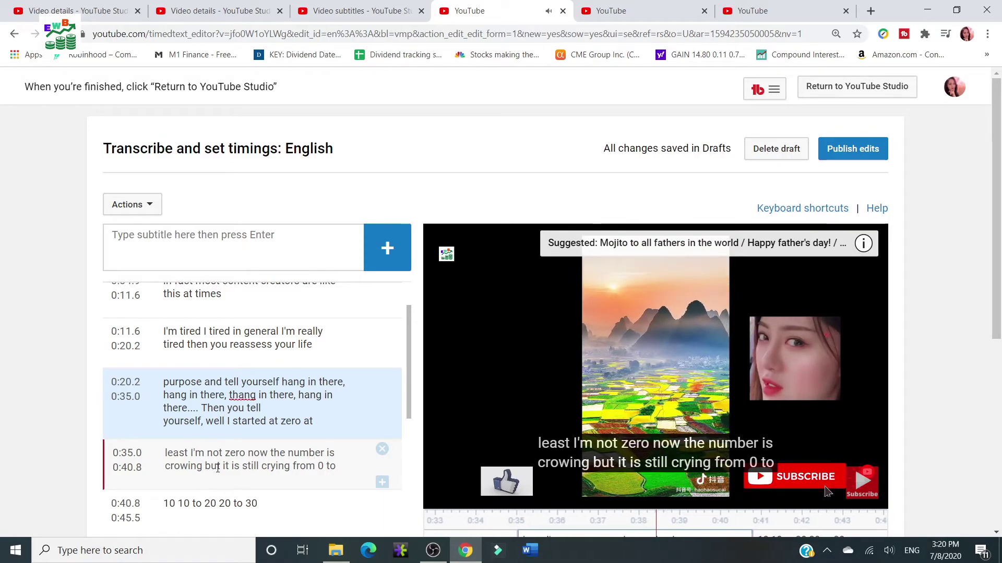
{"action": "left_click", "coordinate": [451, 494]}
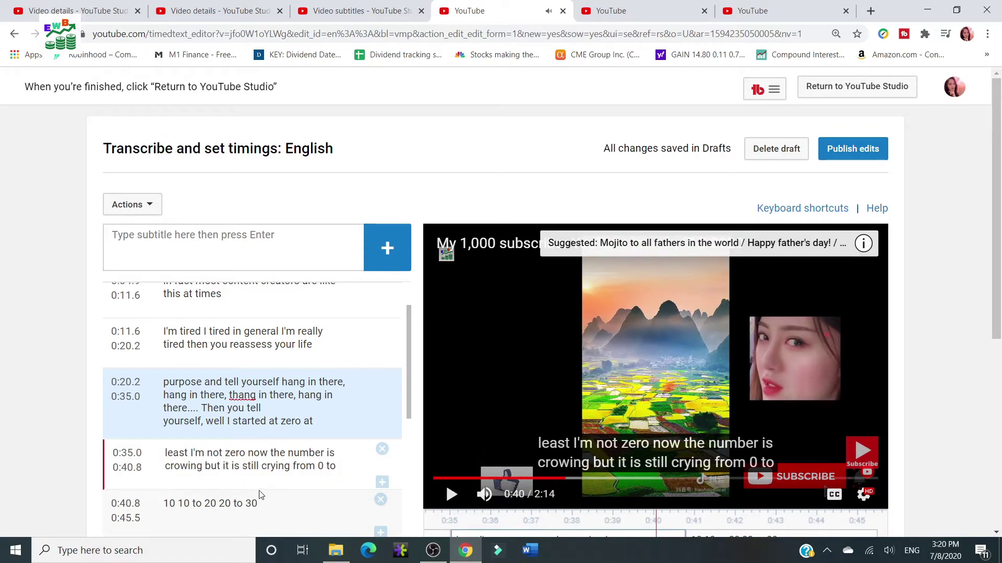
{"action": "left_click", "coordinate": [189, 466]}
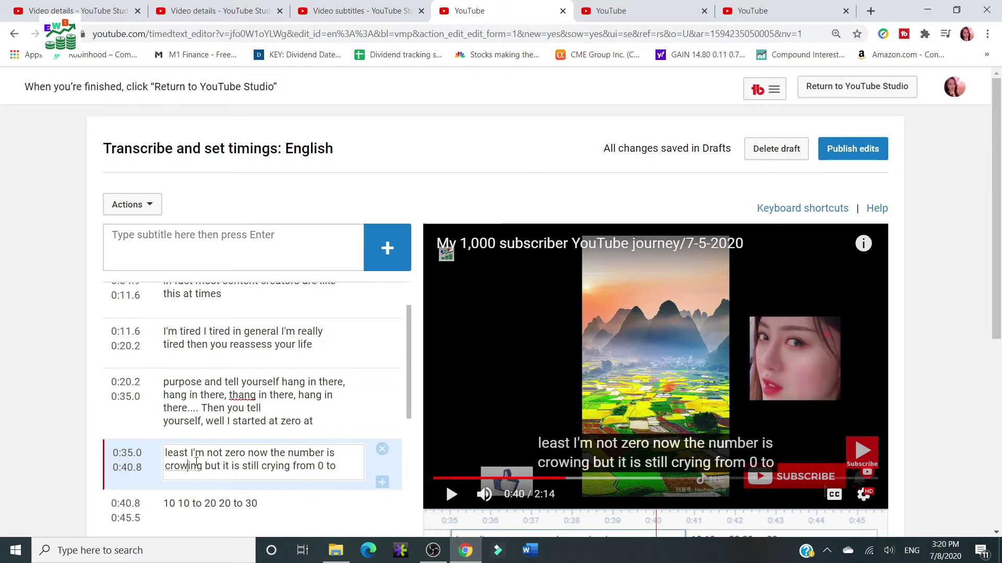
{"action": "key", "text": "BackSpace"}
{"action": "key", "text": "BackSpace"}
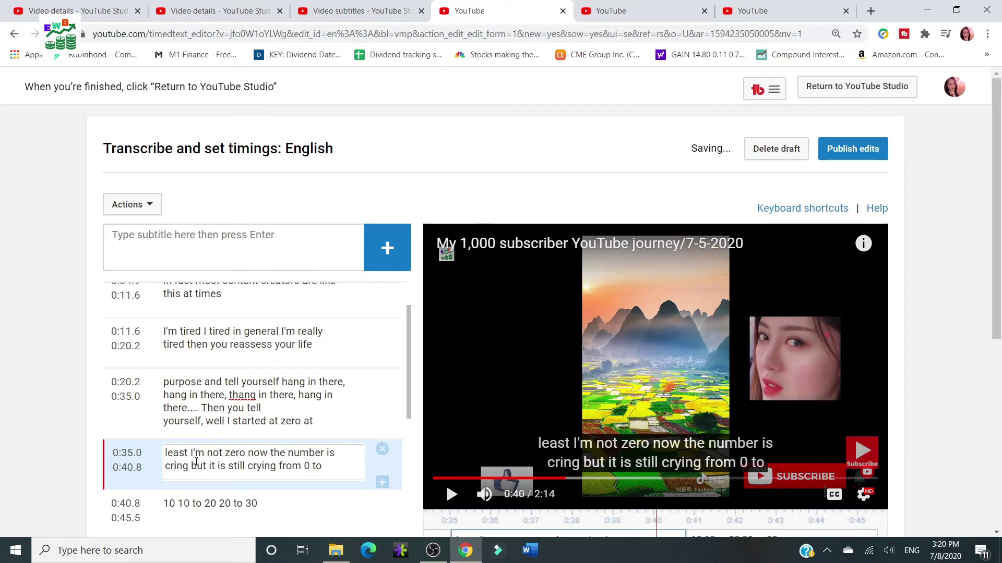
{"action": "type", "text": "aw"}
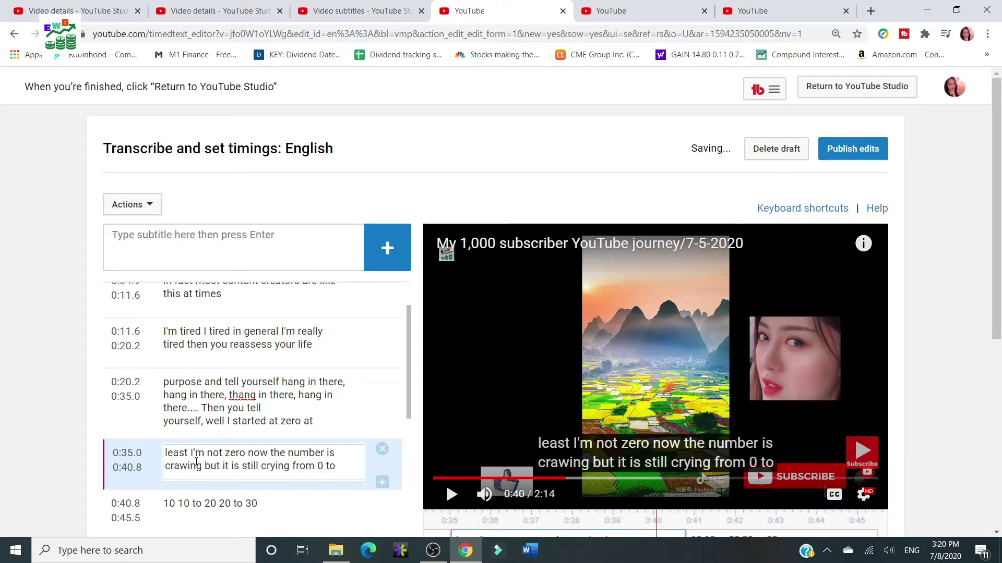
{"action": "type", "text": "l"}
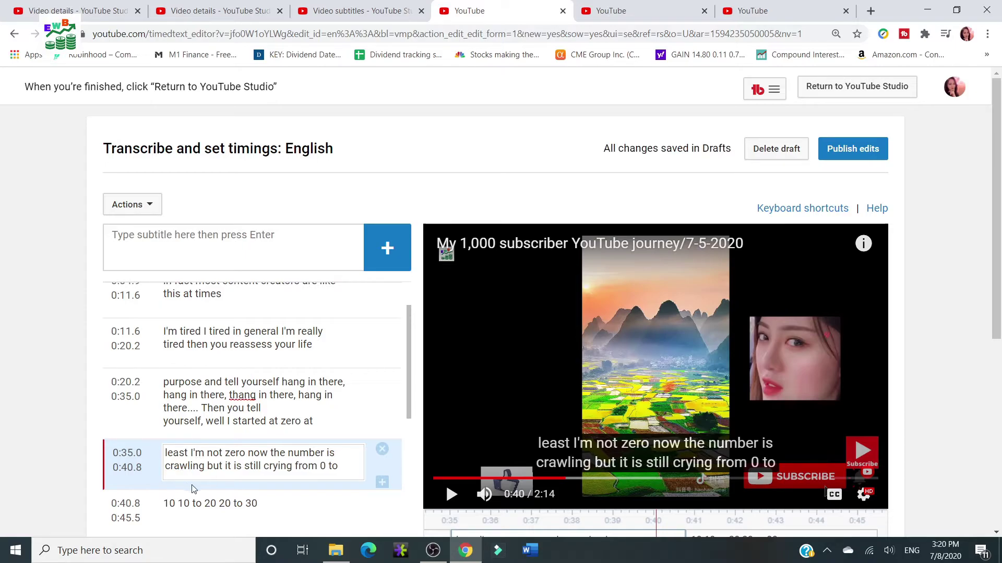
Correct "crying" to "crawling" in the second line of the 0:35.0 subtitle.
{"action": "left_click", "coordinate": [293, 465]}
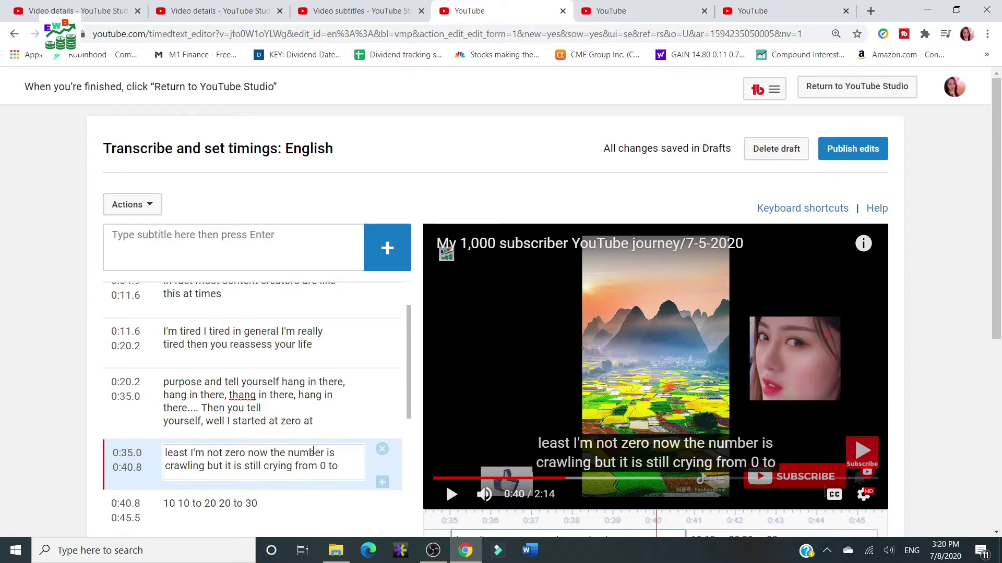
{"action": "key", "text": "BackSpace"}
{"action": "key", "text": "BackSpace"}
{"action": "key", "text": "BackSpace"}
{"action": "key", "text": "BackSpace"}
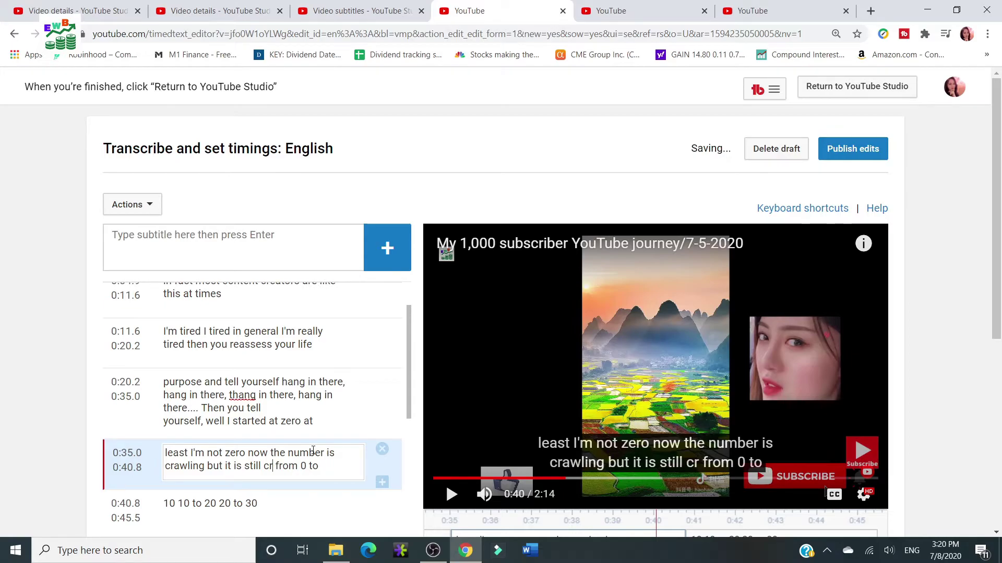
{"action": "type", "text": "aw"}
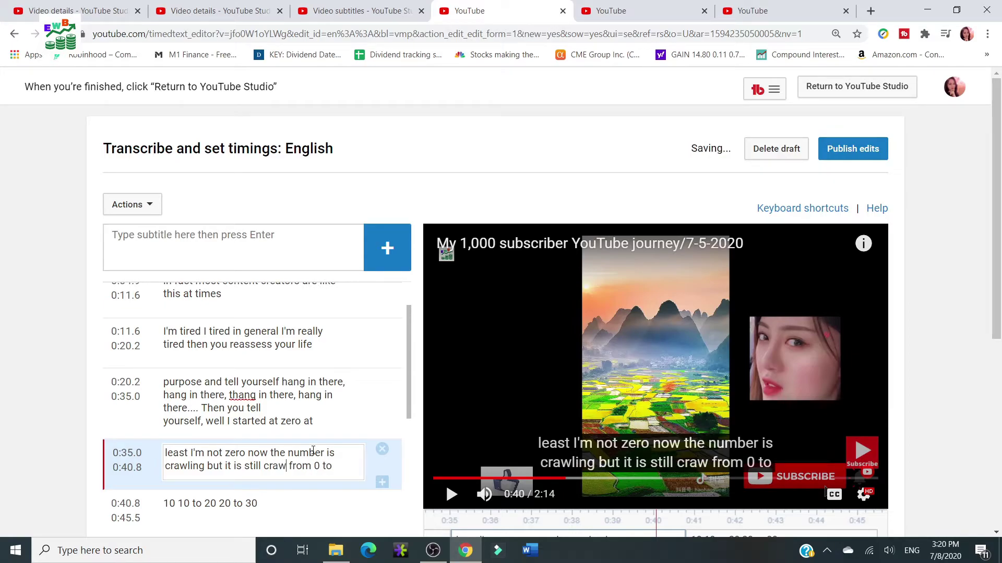
{"action": "type", "text": "ling"}
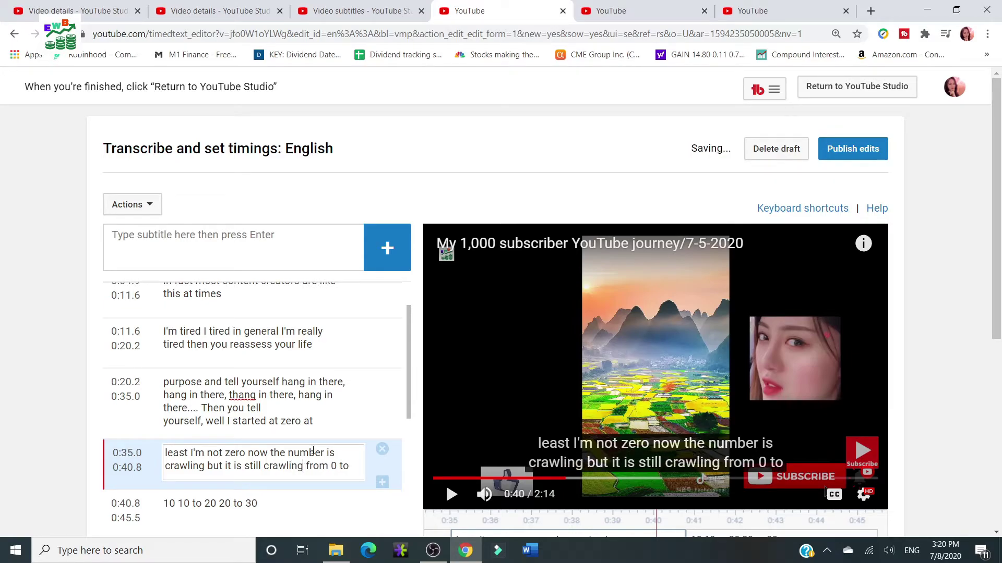
Punctuate the 0:40.8 subtitle with commas so it reads "10, 10 to 20, 20 to 30".
{"action": "scroll", "coordinate": [318, 448], "scroll_direction": "down", "scroll_amount": 3}
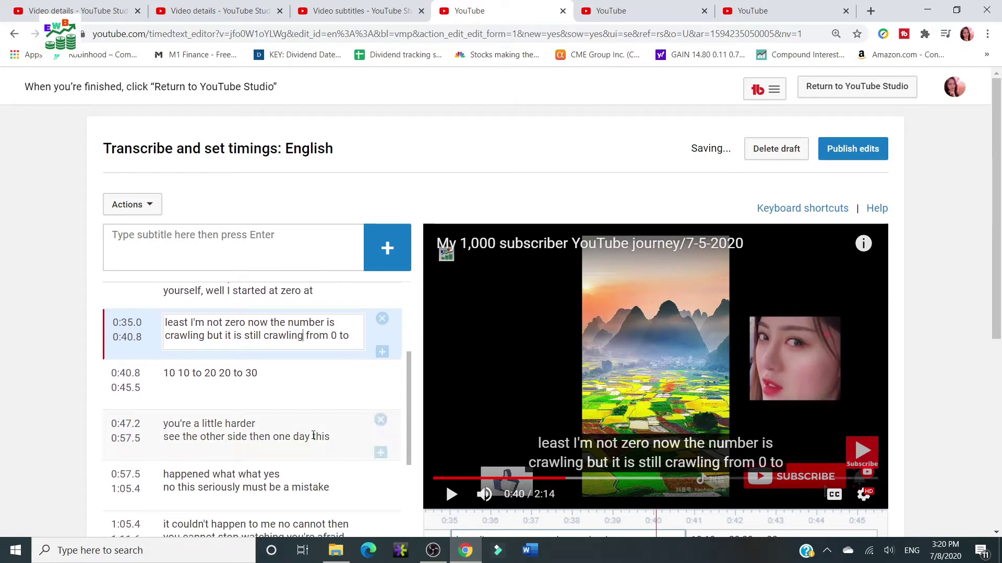
{"action": "left_click", "coordinate": [179, 374]}
{"action": "type", "text": ","}
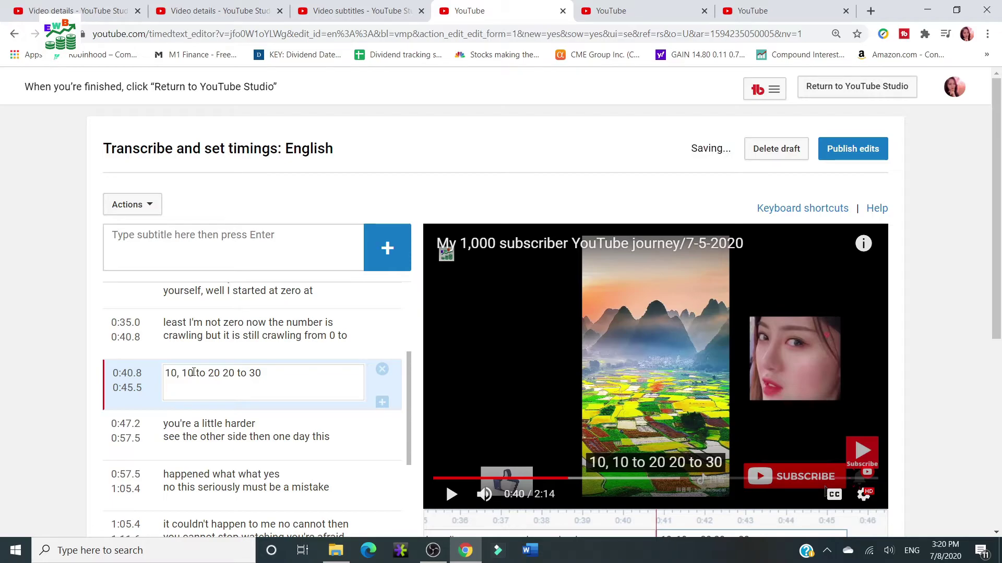
{"action": "left_click", "coordinate": [219, 371]}
{"action": "type", "text": ","}
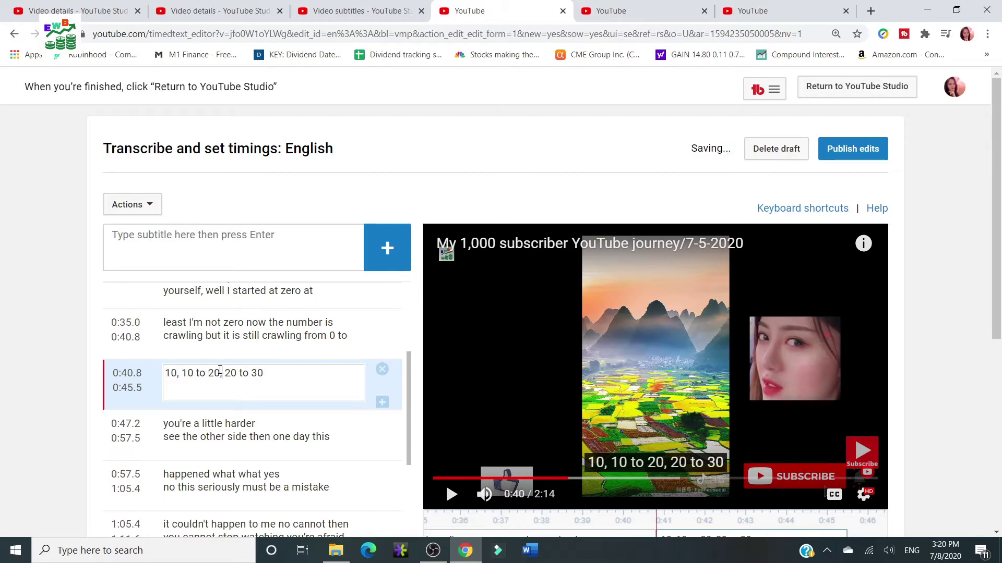
Delete the stray "t" from "thang" in the 0:20.2 subtitle so it reads "hang in there".
{"action": "scroll", "coordinate": [274, 429], "scroll_direction": "up", "scroll_amount": 4}
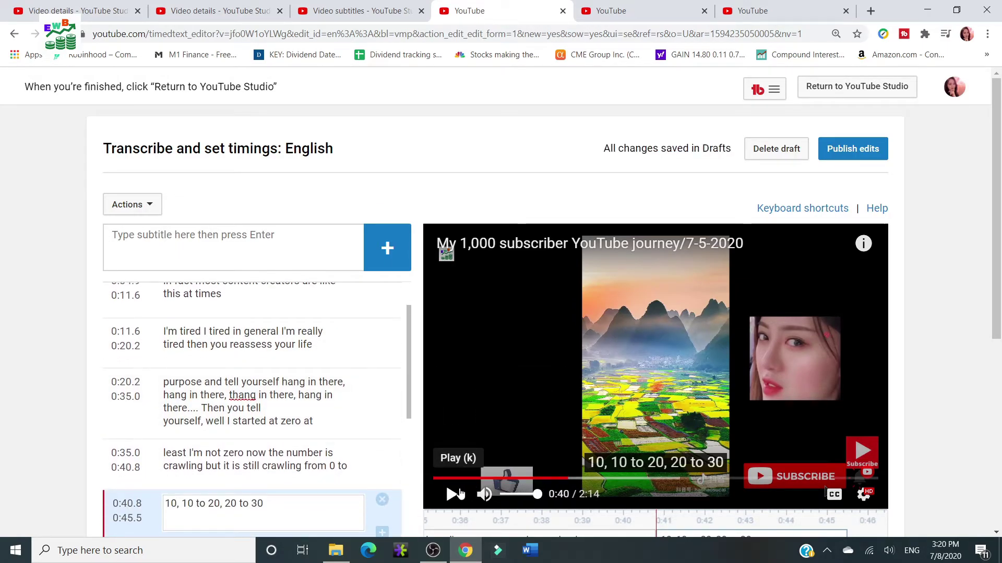
{"action": "scroll", "coordinate": [234, 396], "scroll_direction": "down", "scroll_amount": 3}
{"action": "scroll", "coordinate": [234, 396], "scroll_direction": "down", "scroll_amount": 3}
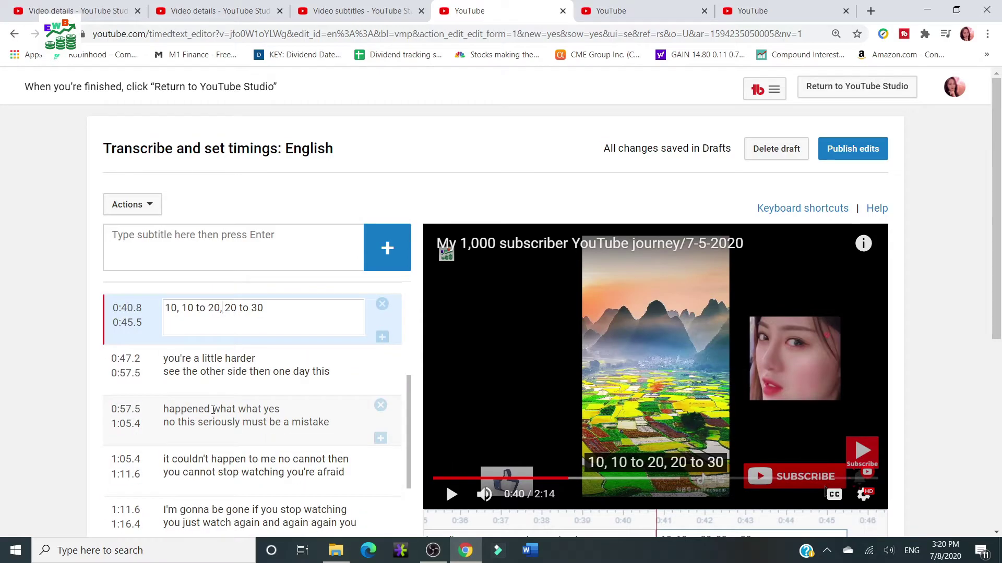
{"action": "scroll", "coordinate": [214, 430], "scroll_direction": "up", "scroll_amount": 1}
{"action": "scroll", "coordinate": [213, 430], "scroll_direction": "up", "scroll_amount": 3}
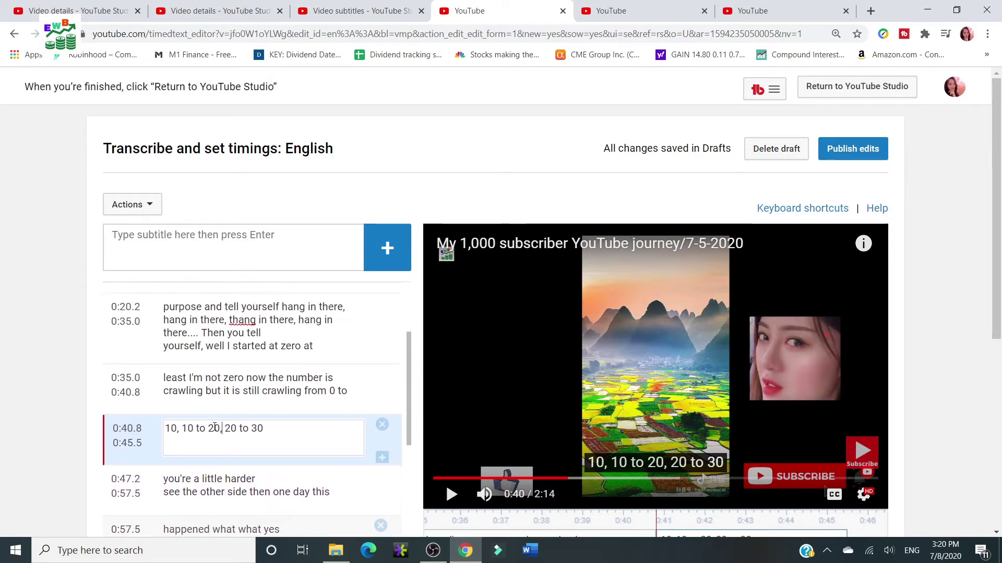
{"action": "scroll", "coordinate": [219, 429], "scroll_direction": "up", "scroll_amount": 2}
{"action": "scroll", "coordinate": [219, 428], "scroll_direction": "up", "scroll_amount": 2}
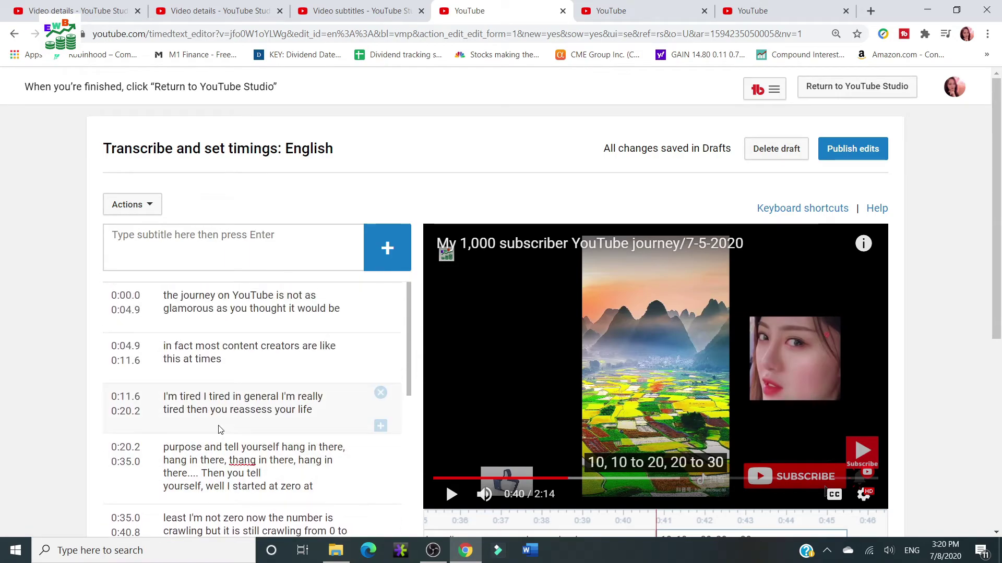
{"action": "scroll", "coordinate": [219, 429], "scroll_direction": "down", "scroll_amount": 1}
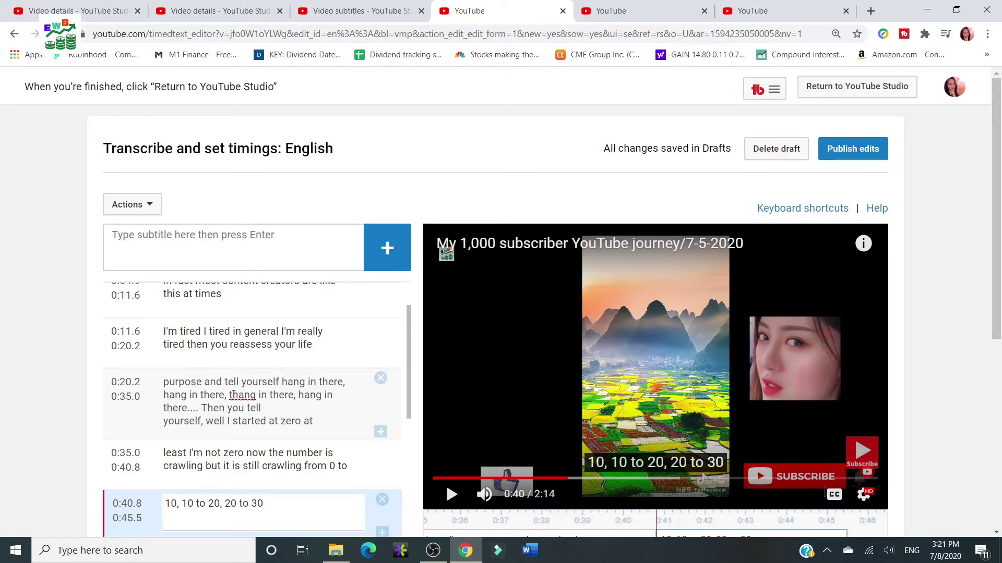
{"action": "left_click", "coordinate": [233, 396]}
{"action": "key", "text": "Delete"}
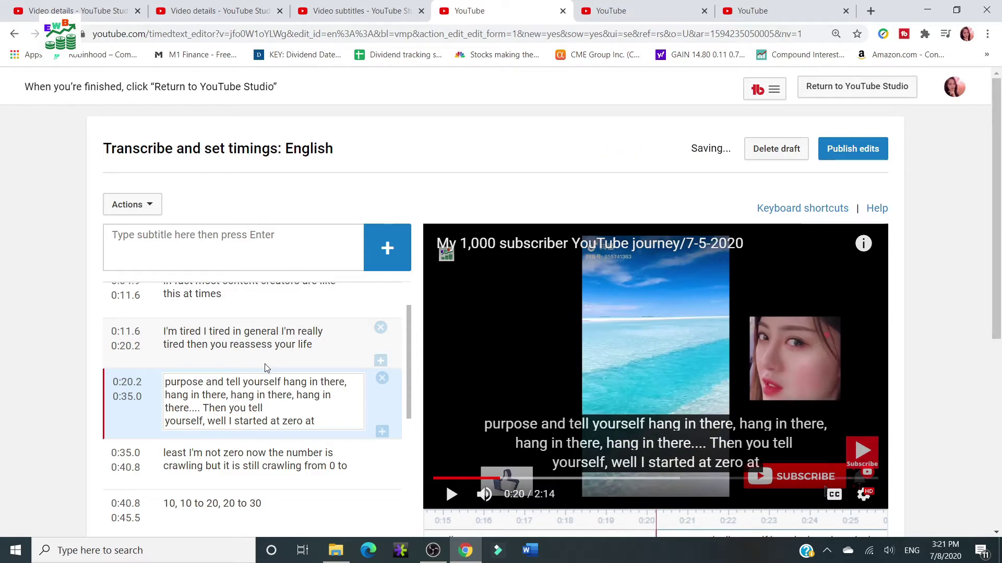
Review the corrected subtitle list from the last lines back to the first and publish the edits.
{"action": "scroll", "coordinate": [260, 446], "scroll_direction": "down", "scroll_amount": 2}
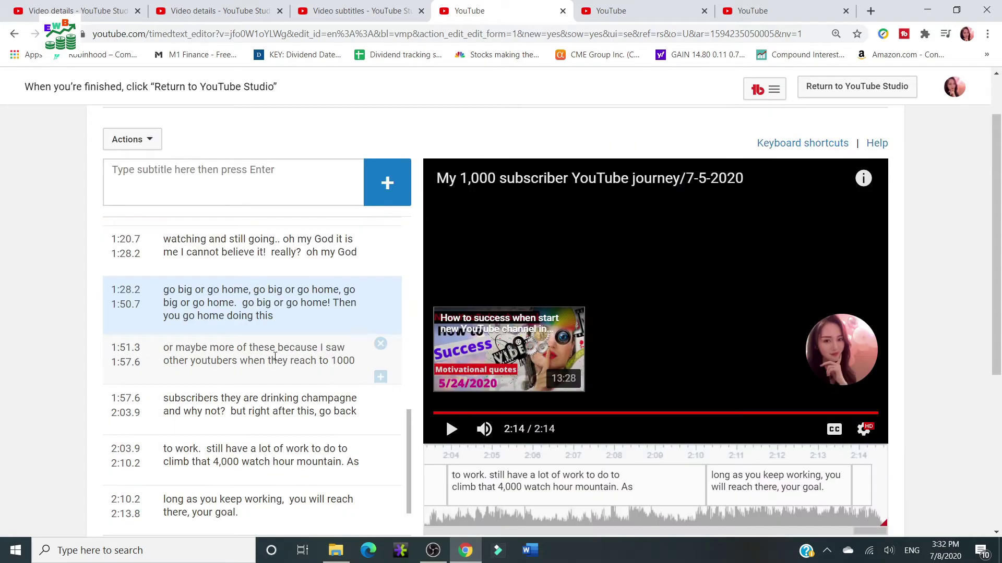
{"action": "scroll", "coordinate": [252, 272], "scroll_direction": "up", "scroll_amount": 4}
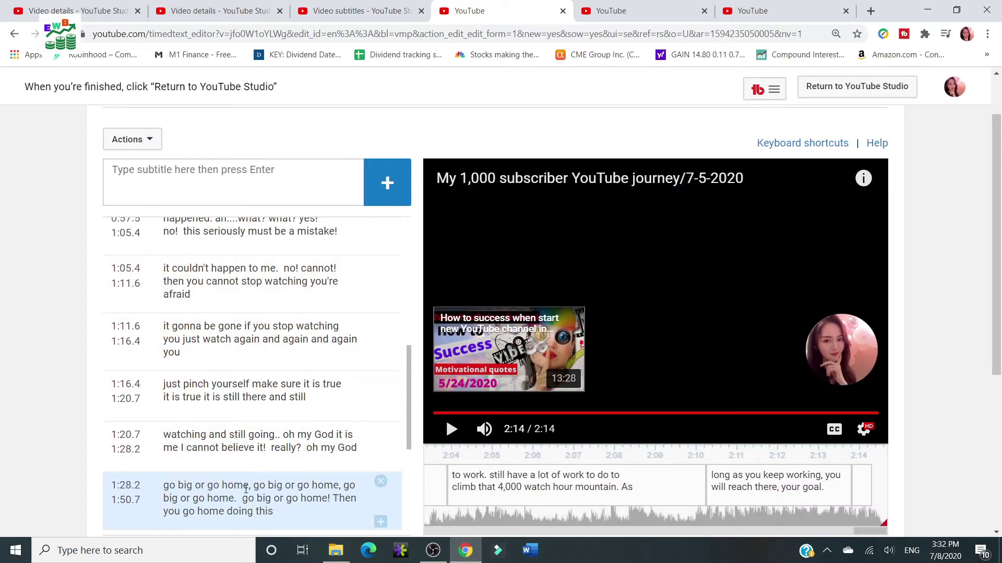
{"action": "scroll", "coordinate": [217, 317], "scroll_direction": "up", "scroll_amount": 9}
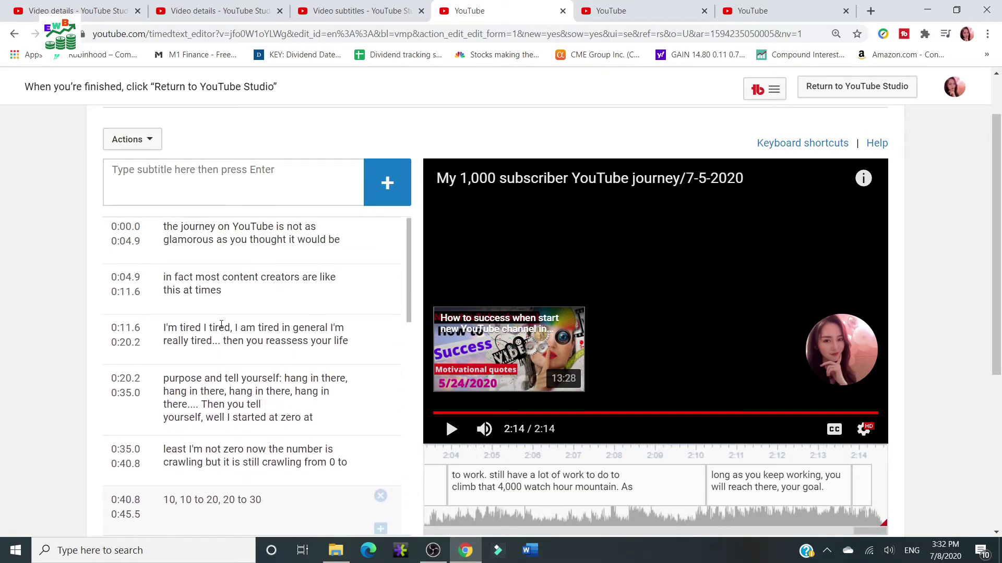
{"action": "scroll", "coordinate": [454, 475], "scroll_direction": "up", "scroll_amount": 1}
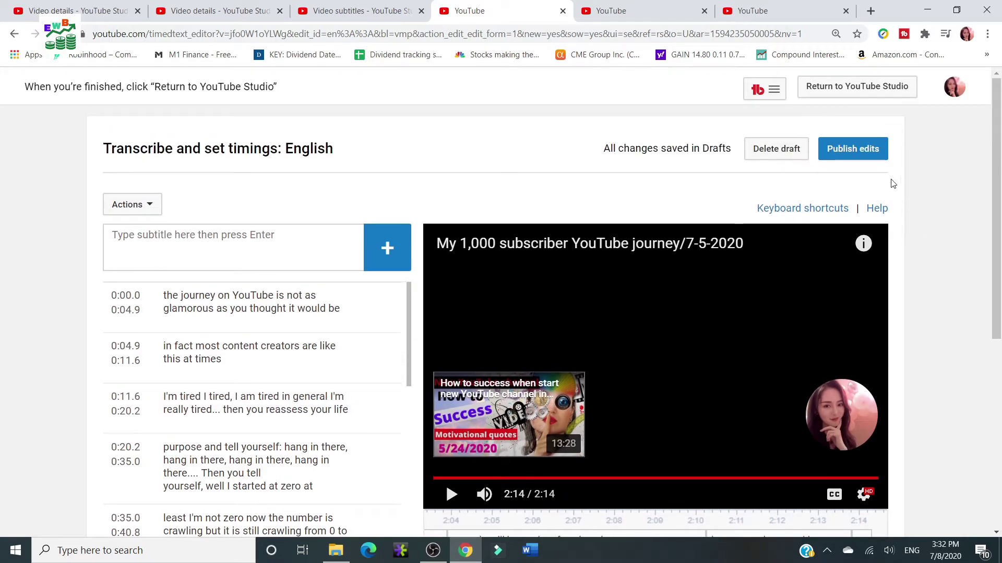
{"action": "scroll", "coordinate": [454, 475], "scroll_direction": "down", "scroll_amount": 1}
{"action": "left_click", "coordinate": [457, 470]}
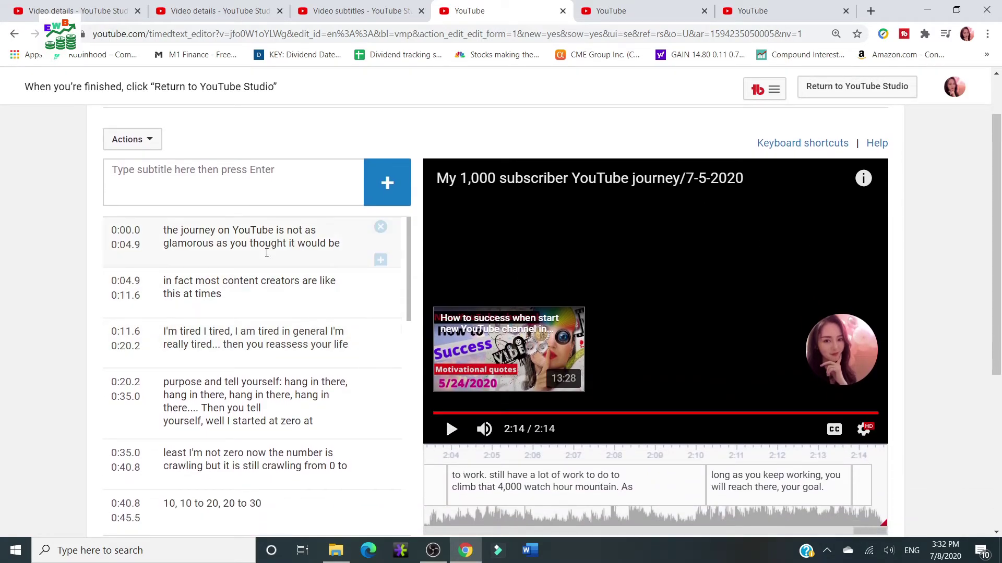
{"action": "scroll", "coordinate": [319, 424], "scroll_direction": "up", "scroll_amount": 1}
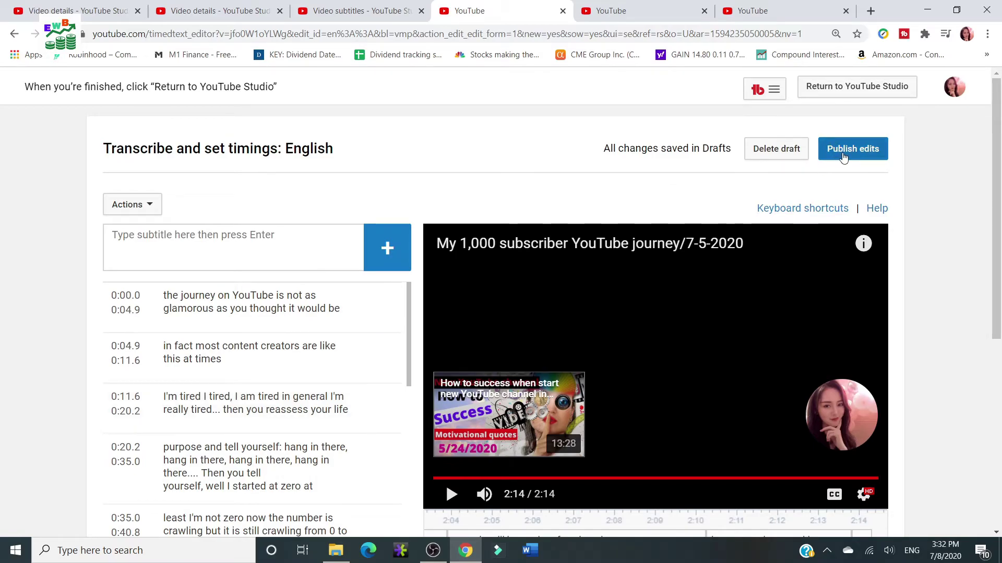
{"action": "left_click", "coordinate": [844, 151]}
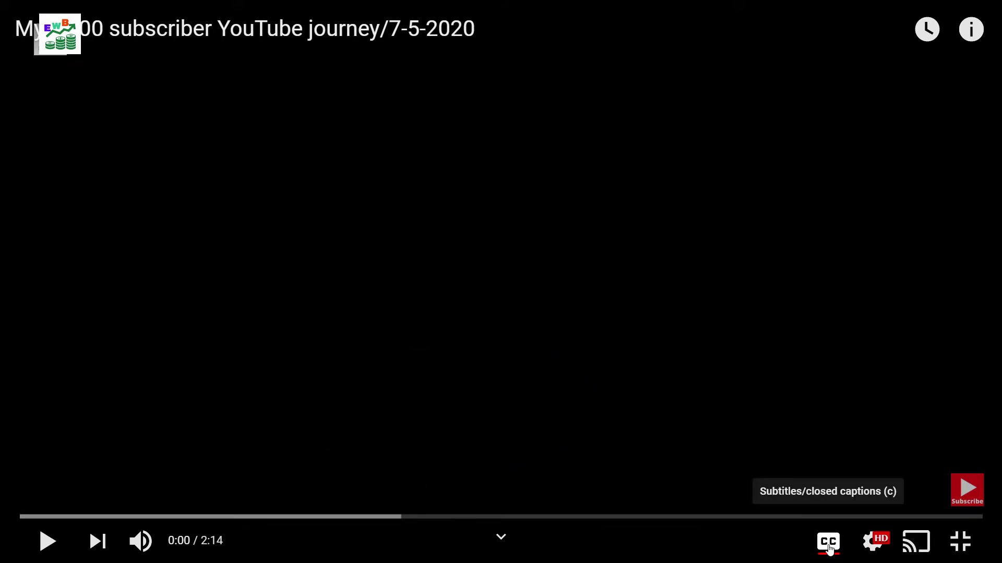
Play the full-screen video from 0:00 with subtitles on to check the published captions.
{"action": "left_click", "coordinate": [45, 541]}
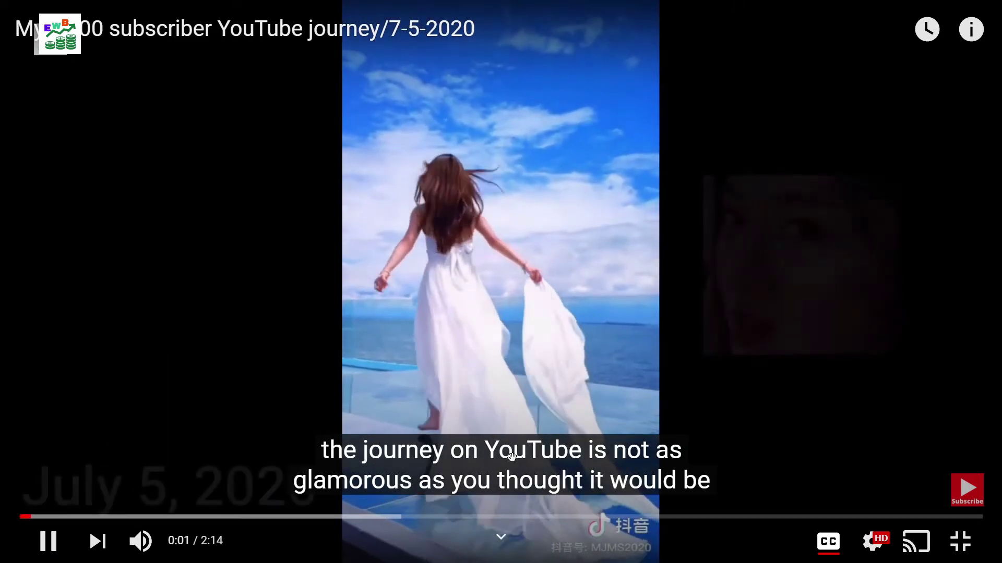